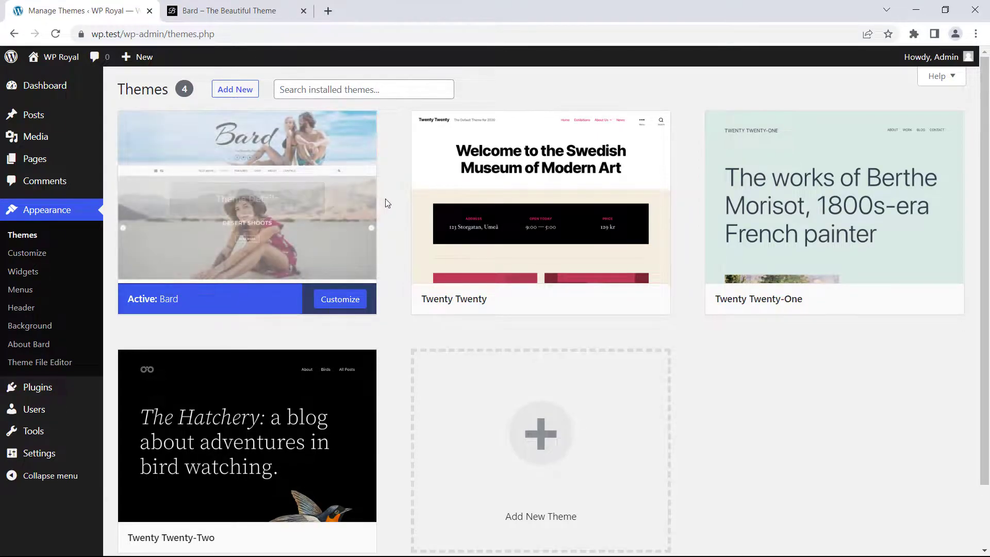
Browse the Bard demo's slider, posts and Instagram sidebar down to the footer, then return to Themes
left_click(253, 15)
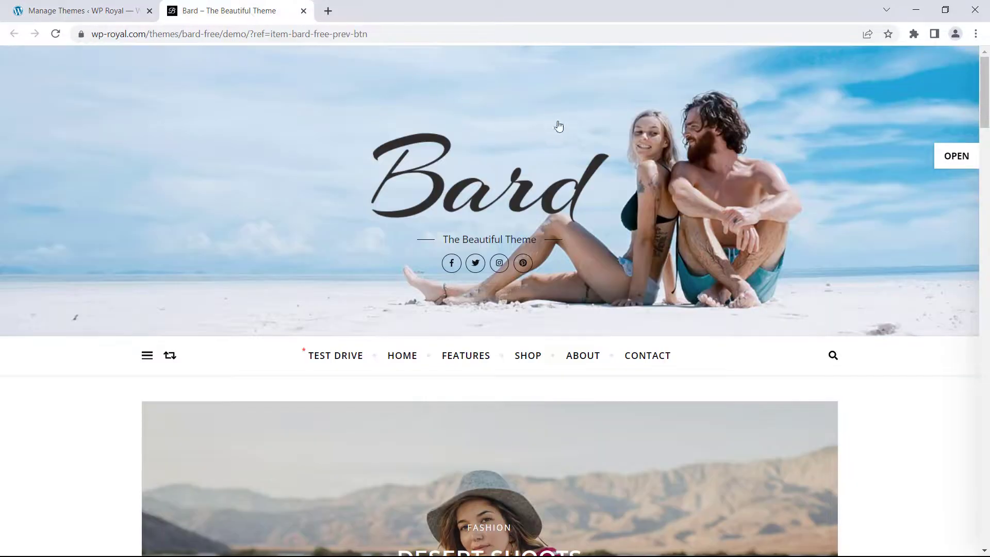
scroll(984, 113, "down", 6)
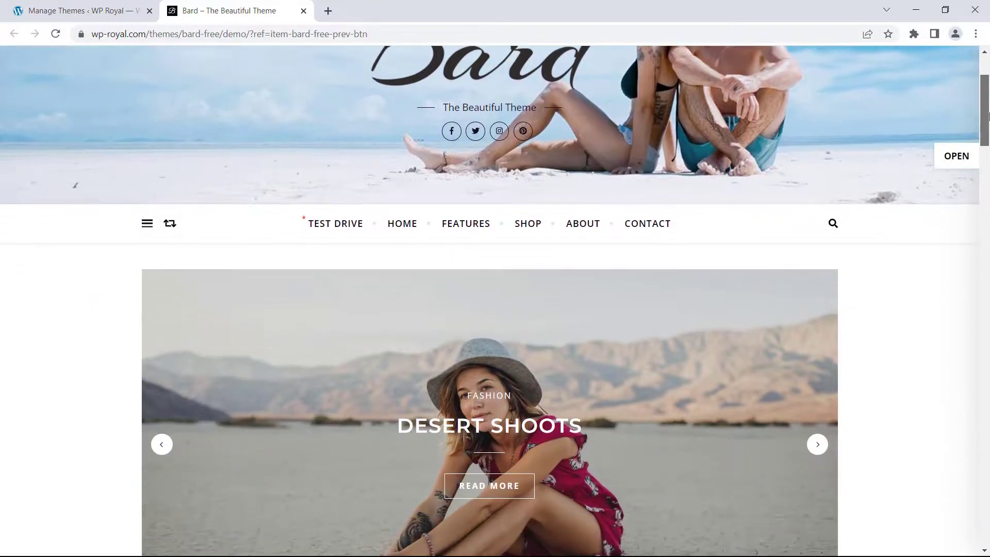
scroll(988, 223, "down", 12)
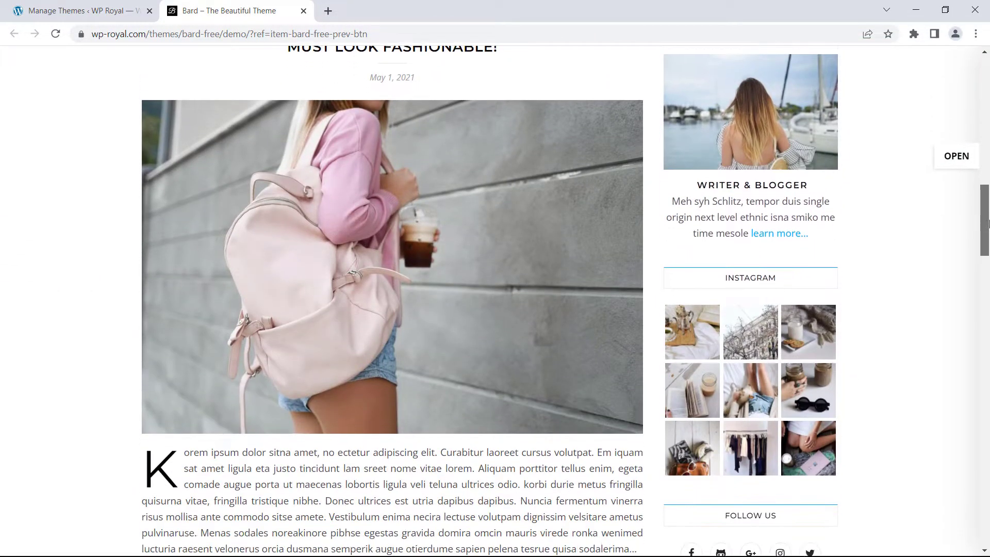
left_click_drag(988, 223, 988, 521)
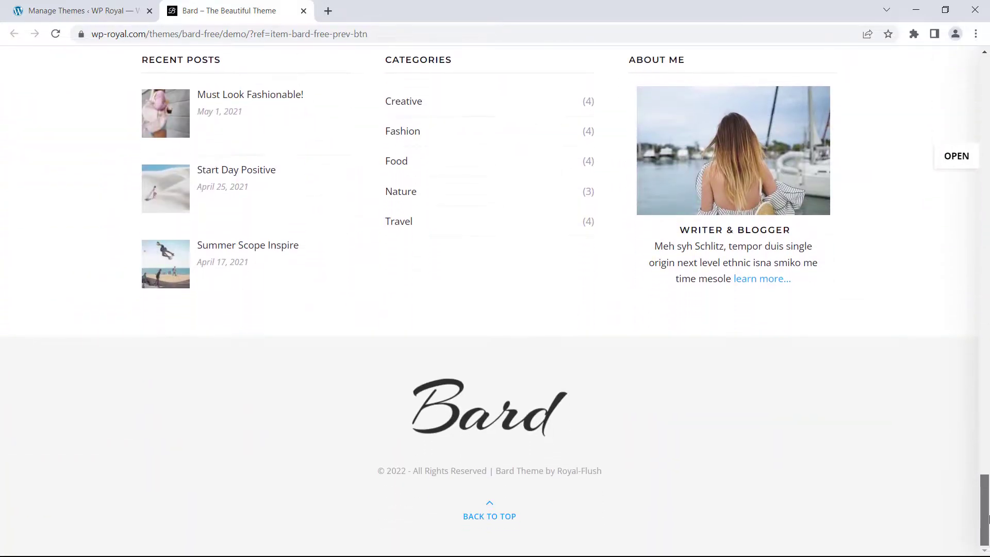
left_click(490, 511)
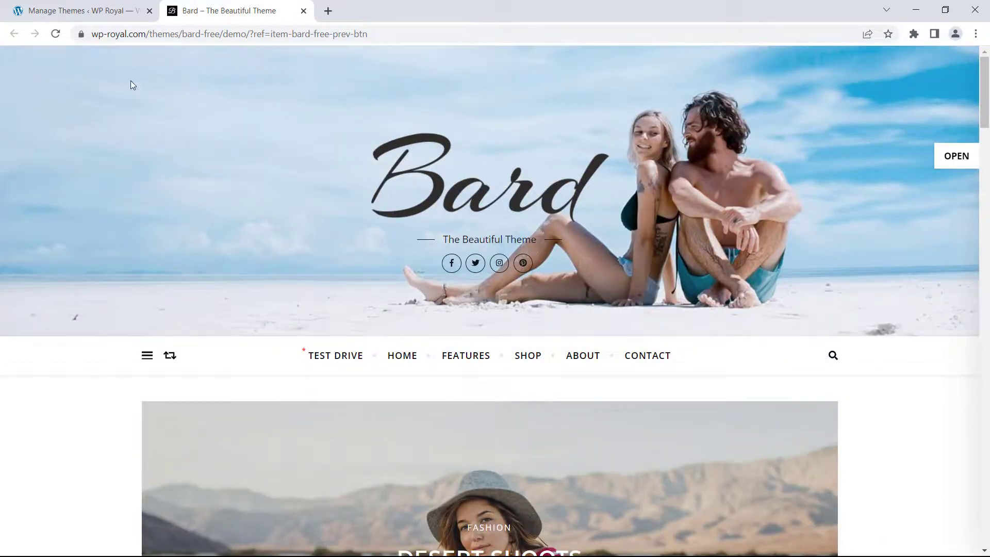
left_click(114, 18)
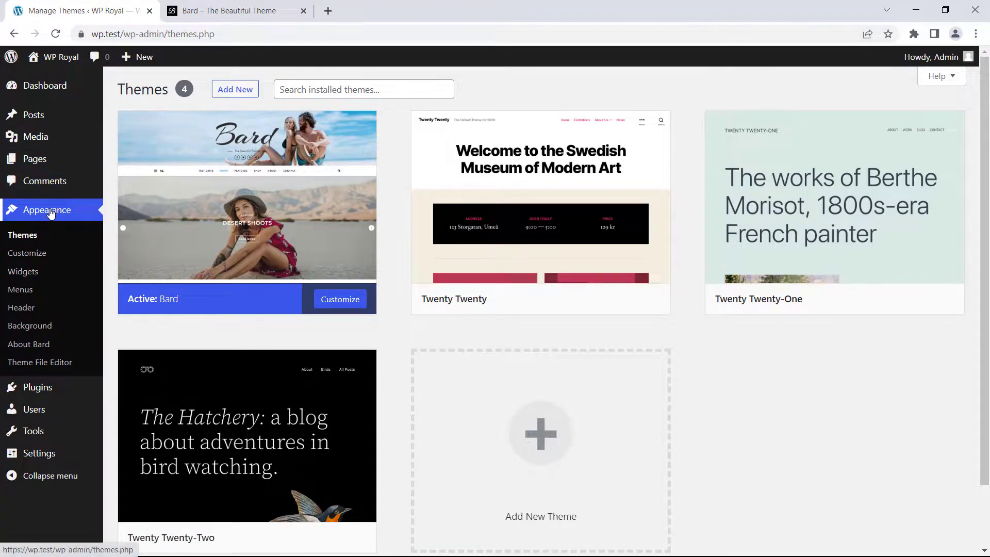
From the About Bard welcome page, install the Bard demo import plugin
left_click(37, 349)
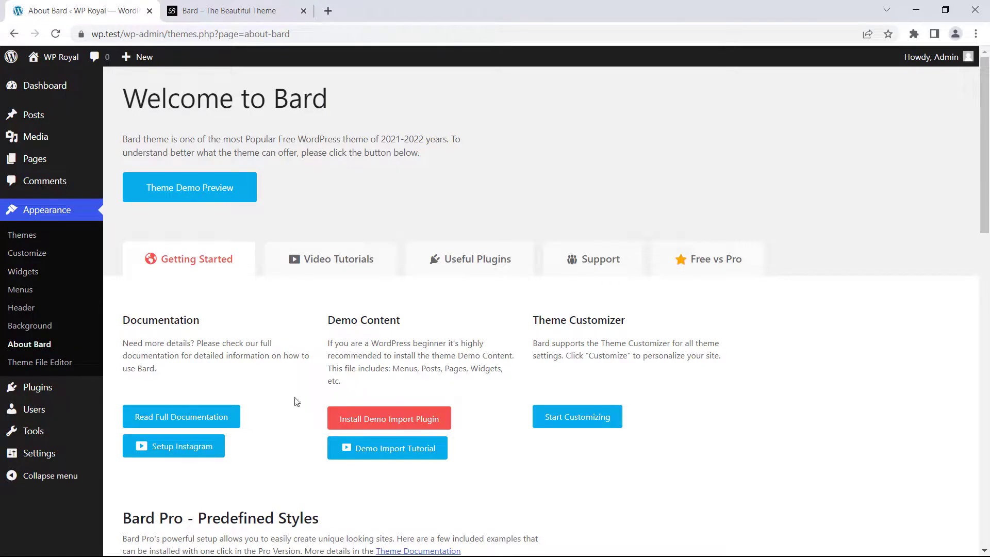
left_click(381, 420)
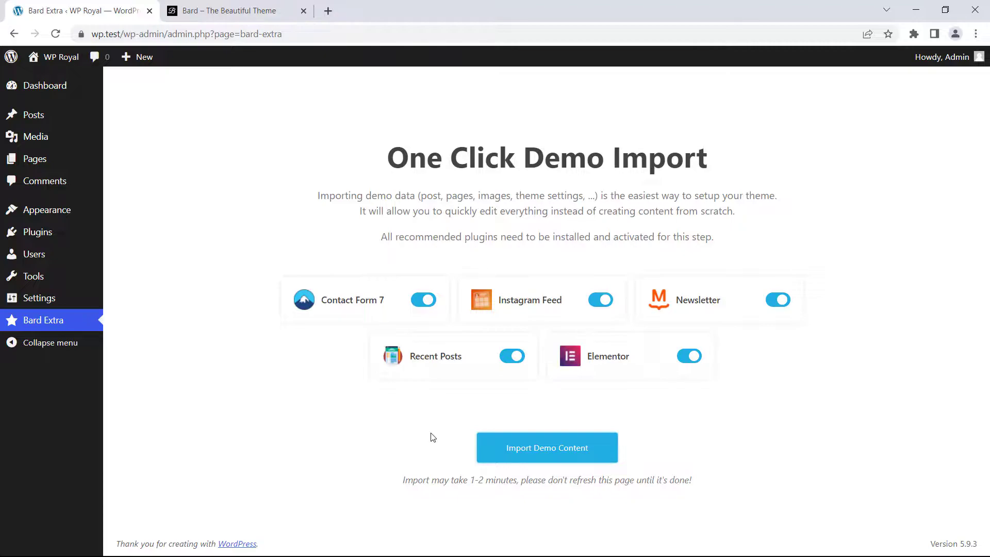
Run Import Demo Content and let the Bard demo import finish
left_click(563, 451)
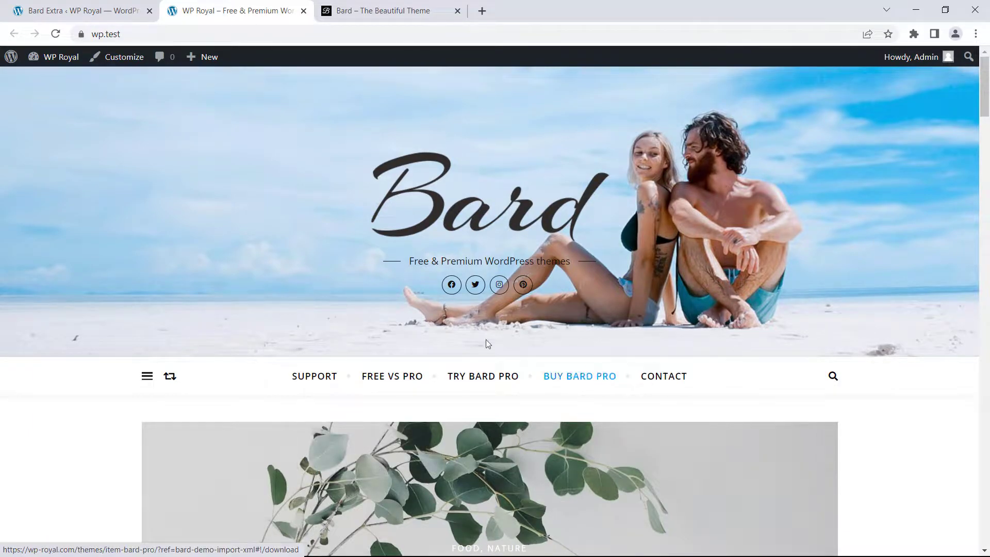
mouse_move(57, 61)
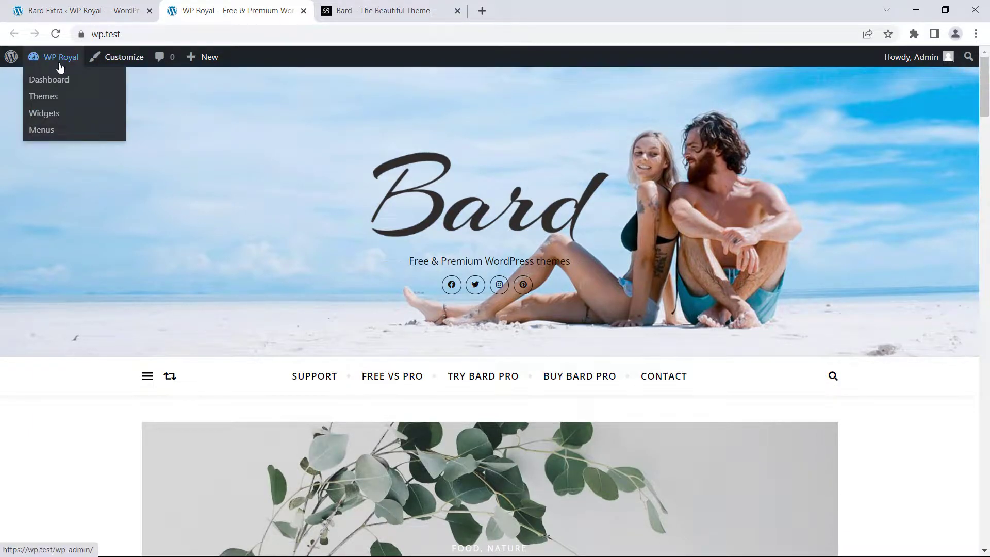
left_click(43, 131)
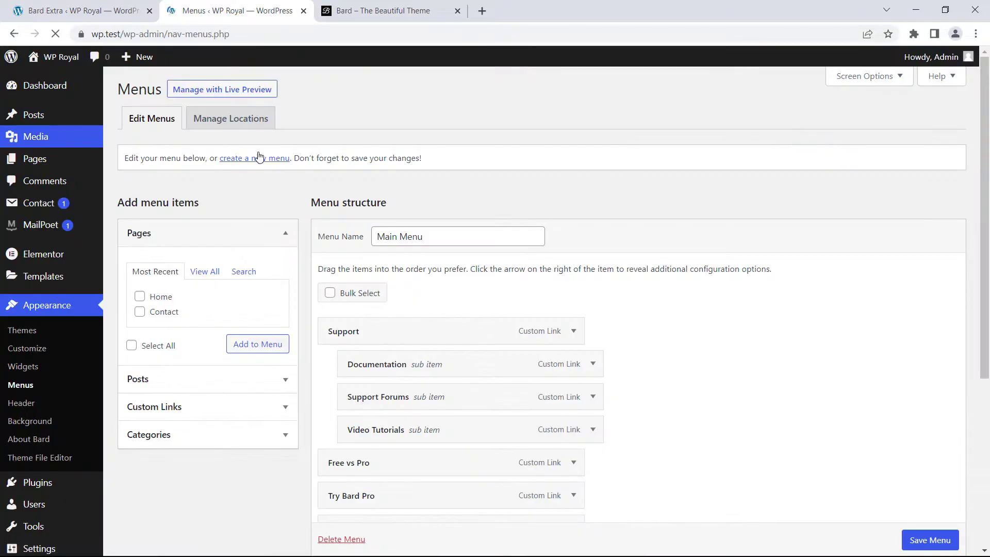
left_click_drag(445, 233, 351, 238)
left_click(463, 208)
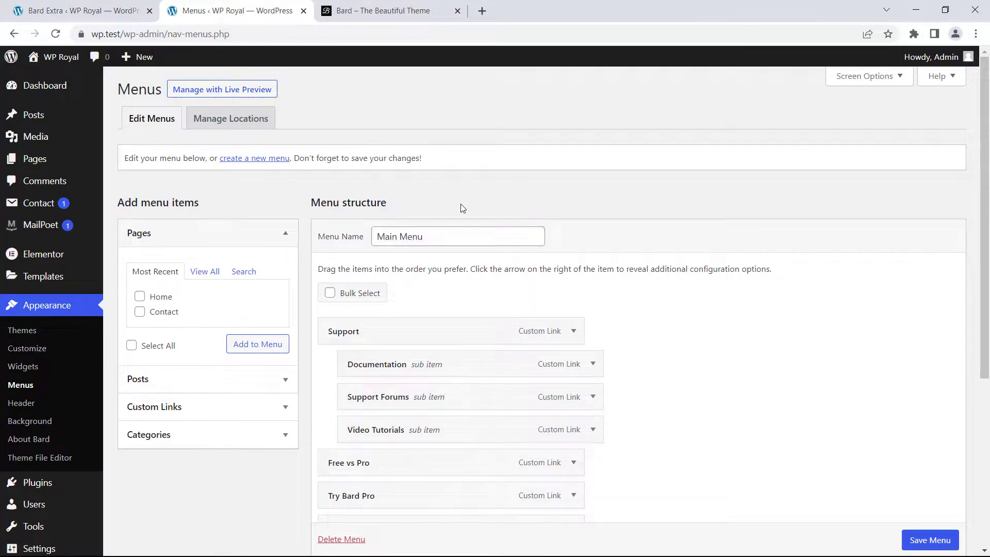
scroll(628, 221, "down", 2)
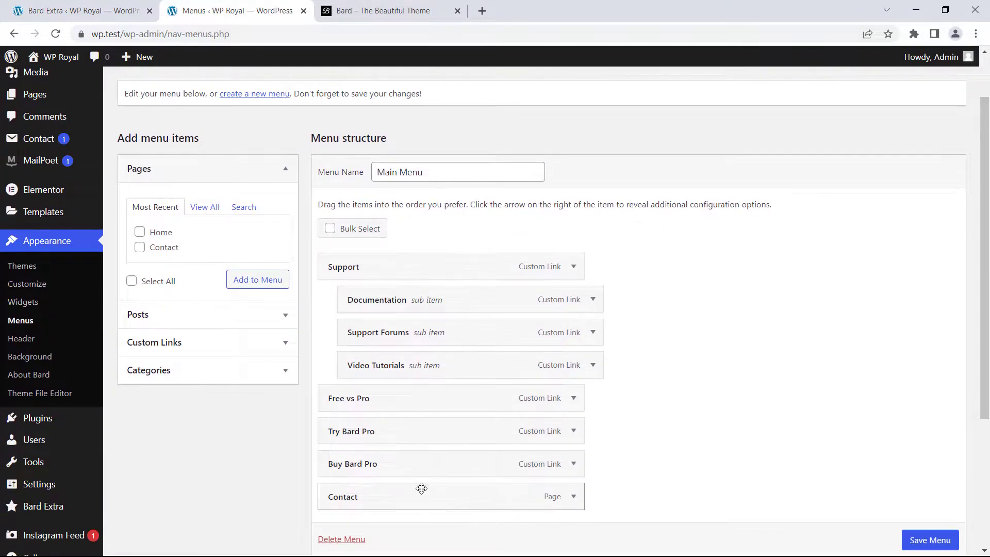
scroll(257, 330, "up", 2)
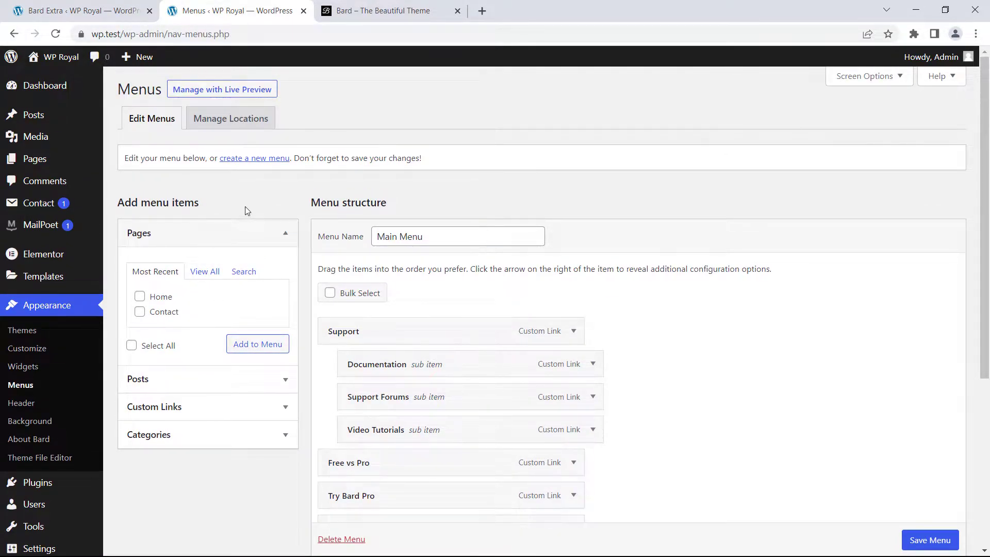
left_click(79, 76)
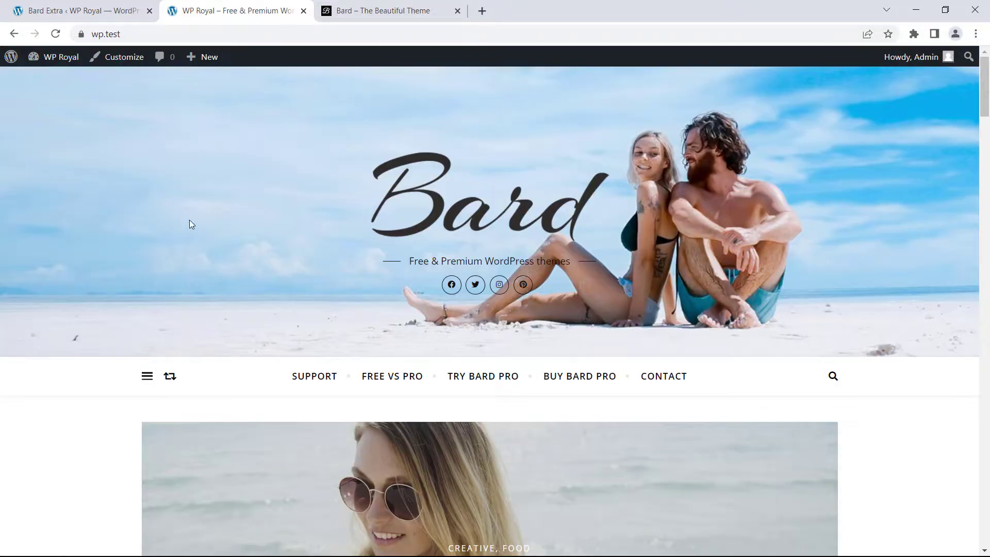
scroll(189, 221, "down", 12)
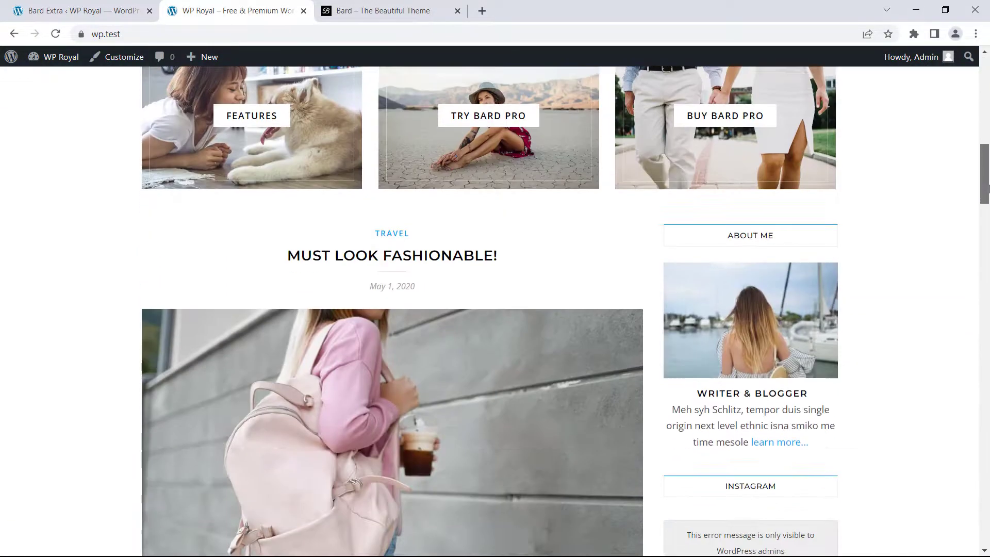
scroll(843, 168, "down", 12)
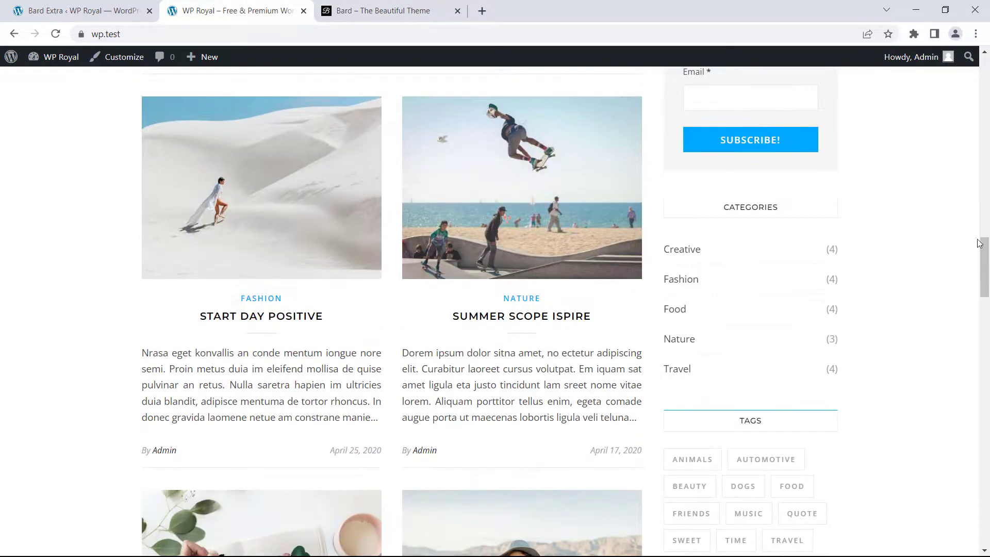
left_click_drag(982, 266, 982, 77)
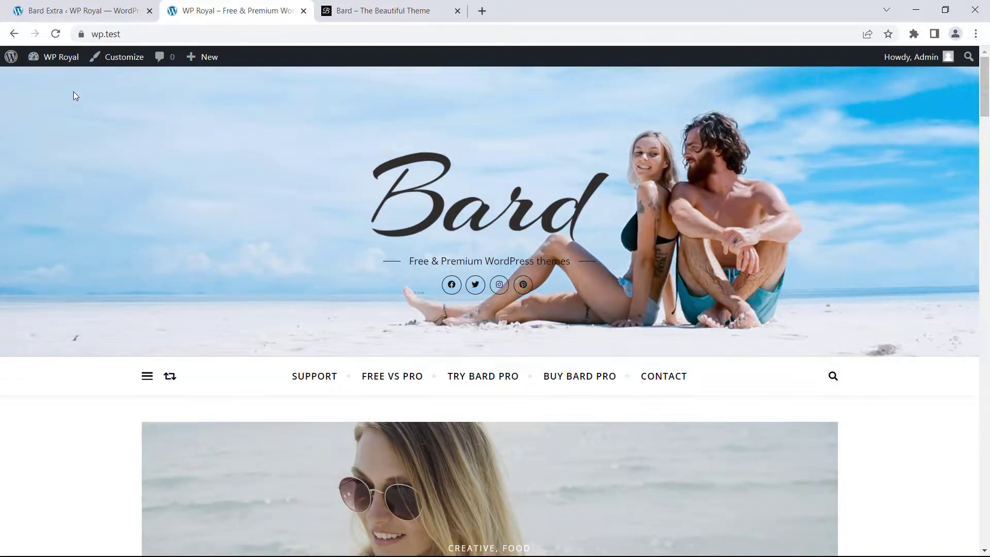
Open the block widgets editor and expand the Sidebar Alt widget area
mouse_move(54, 58)
left_click(45, 114)
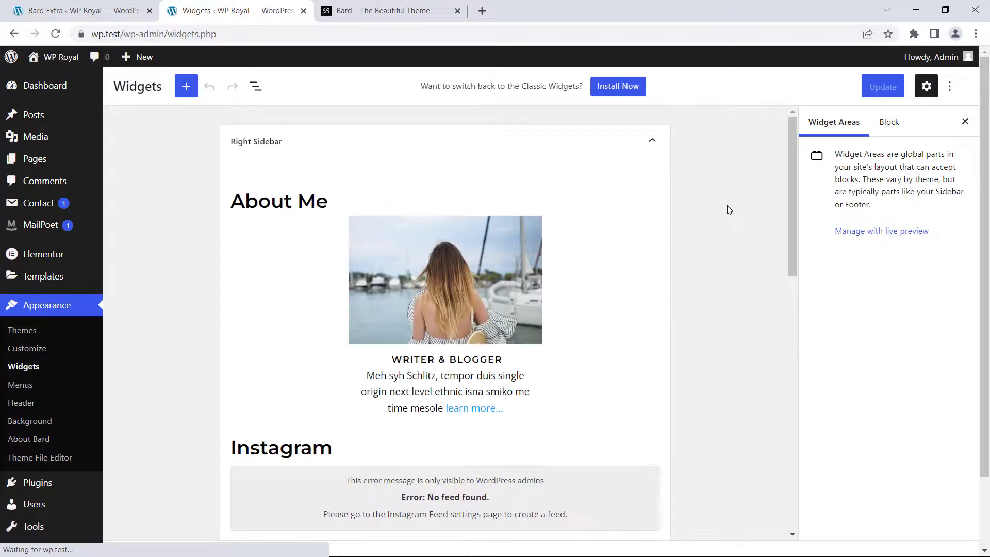
left_click_drag(791, 190, 783, 444)
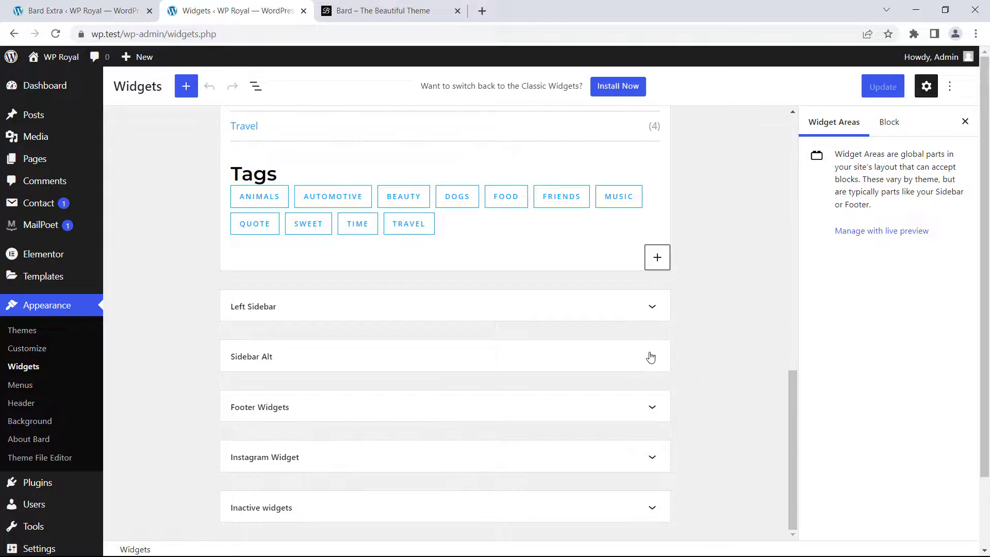
left_click(650, 356)
left_click_drag(790, 318, 789, 351)
Open the site in a new tab and compare its alternative sidebar panel with the editor
mouse_move(61, 58)
right_click(70, 80)
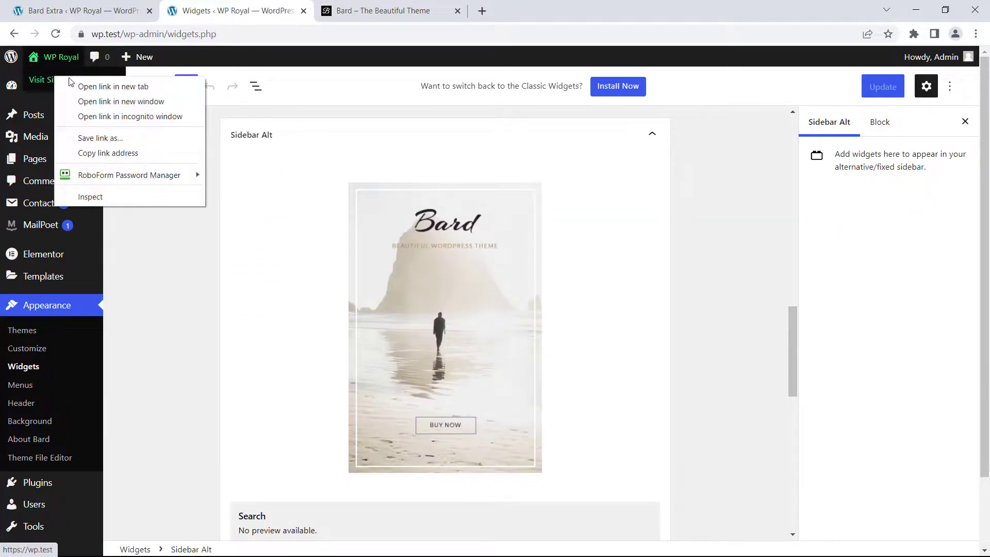
left_click(112, 86)
left_click(392, 11)
scroll(109, 197, "down", 4)
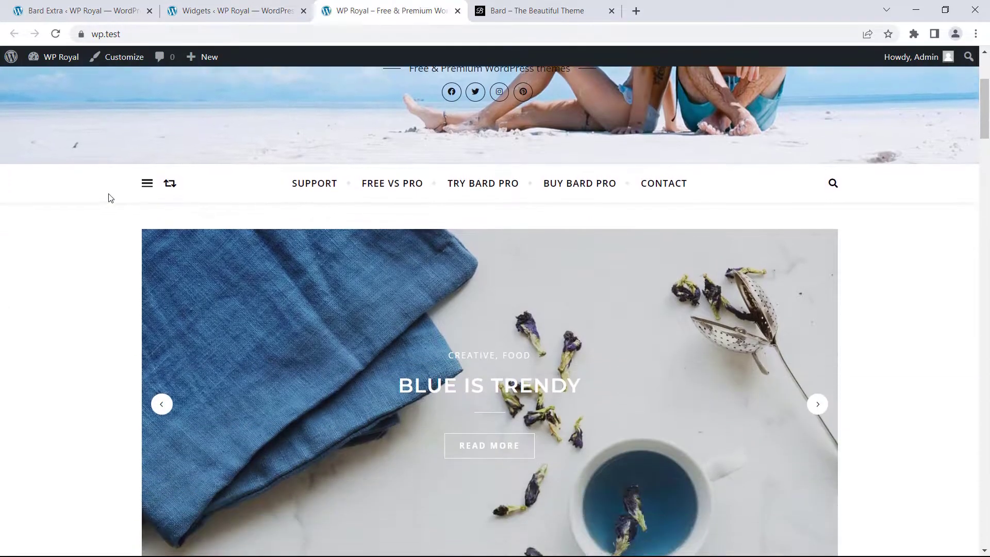
left_click(147, 183)
left_click(191, 84)
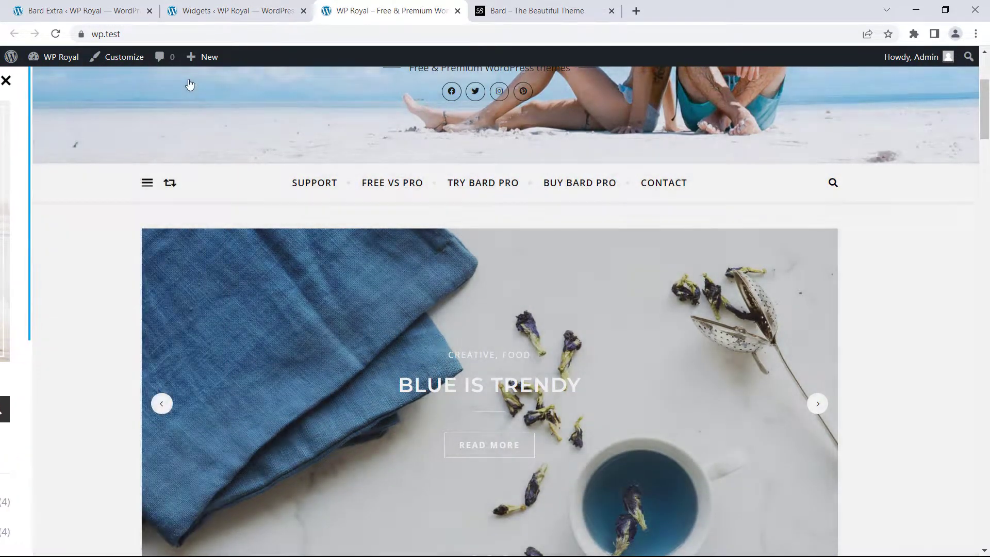
left_click(243, 12)
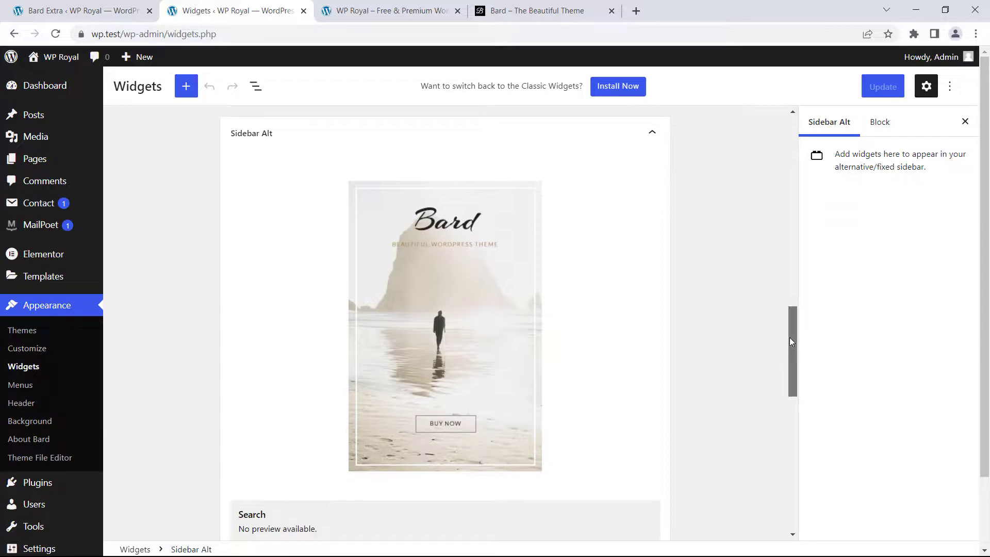
Expand Footer Widgets and compare its widgets with the live site's footer
left_click_drag(790, 342, 787, 474)
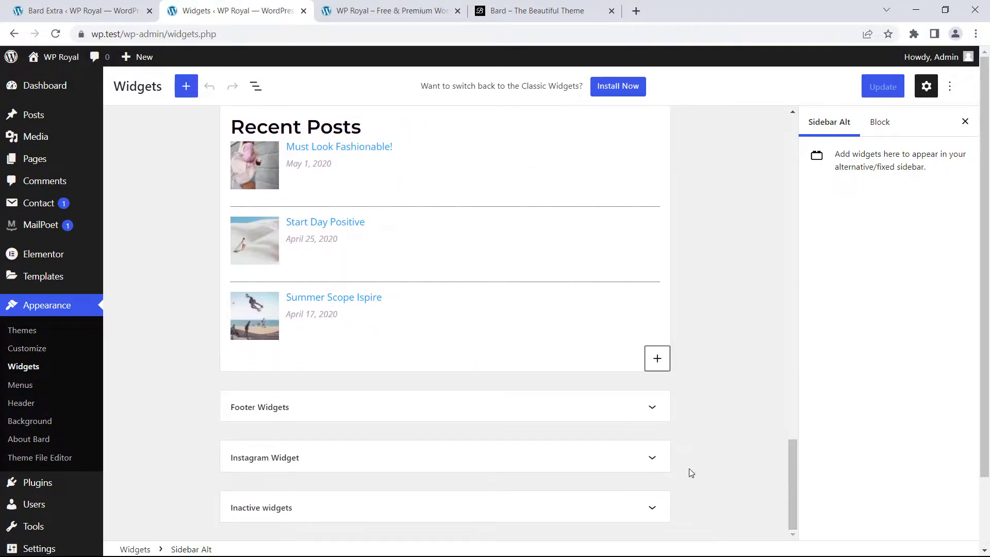
left_click(490, 398)
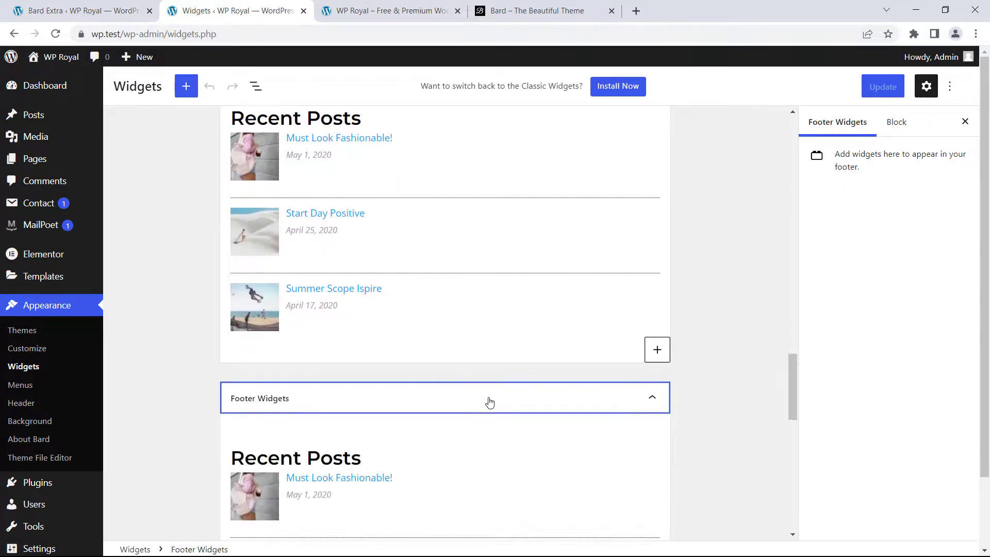
left_click_drag(784, 395, 784, 418)
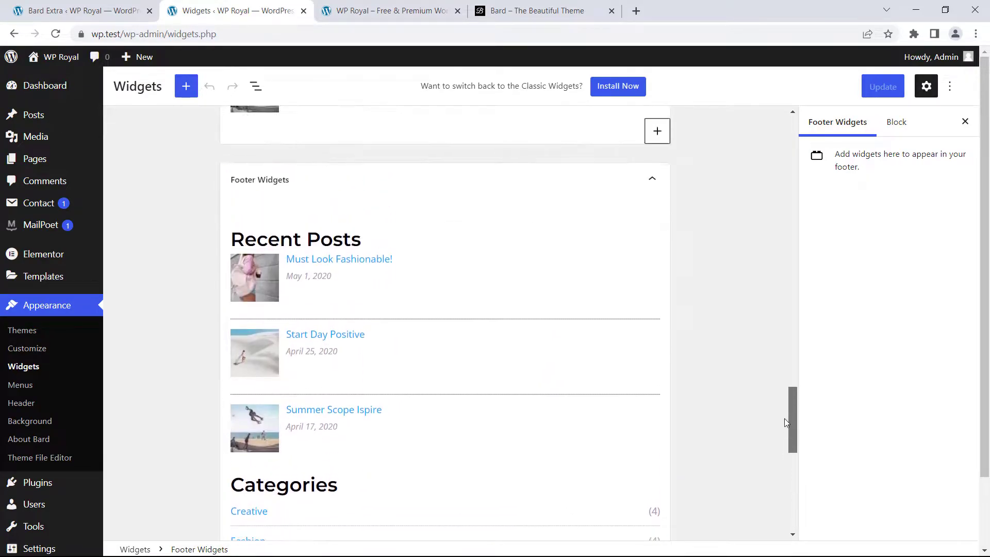
left_click(391, 9)
mouse_move(986, 113)
left_mouse_down()
mouse_move(985, 516)
mouse_move(986, 93)
left_mouse_up()
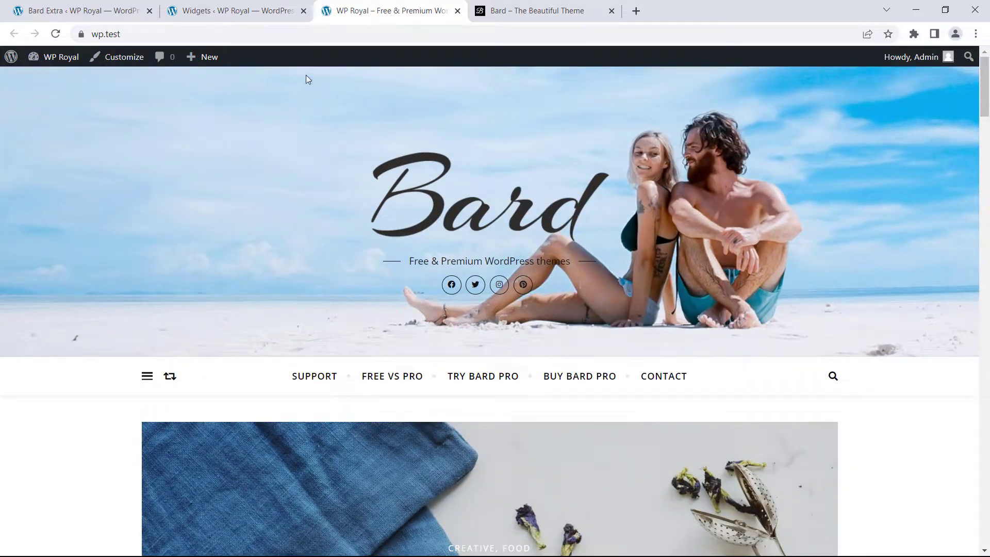
left_click(252, 13)
left_click_drag(793, 422, 788, 134)
Install and activate the Classic Widgets 0.3 plugin
left_click(724, 171)
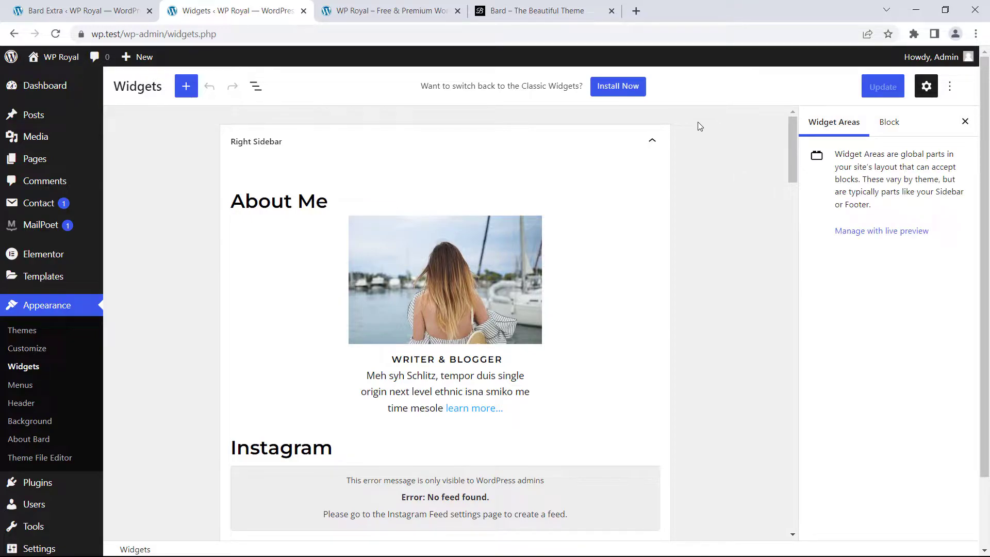
left_click(620, 87)
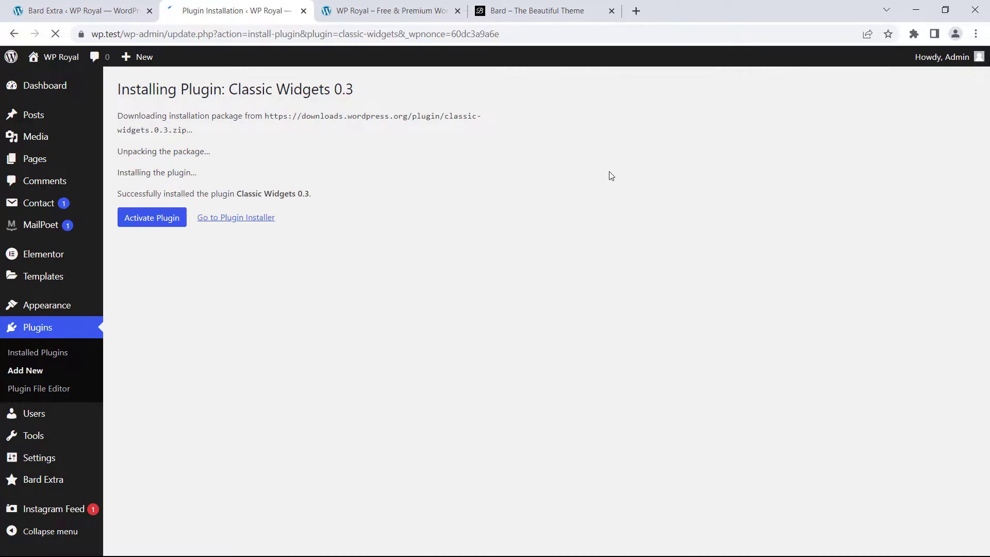
left_click(143, 218)
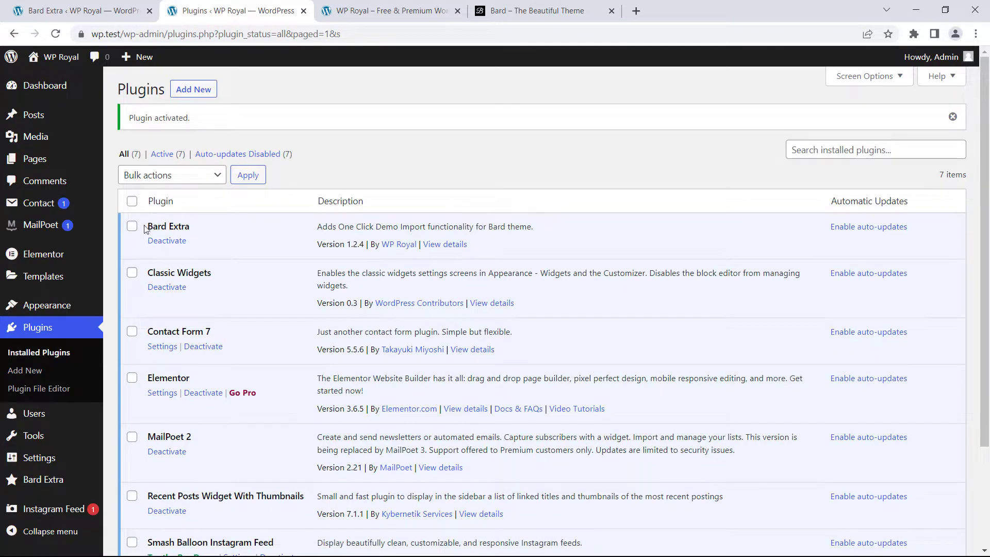
Inspect the classic Footer Widgets and Instagram Widget areas, then view the live site
mouse_move(73, 308)
left_click(131, 345)
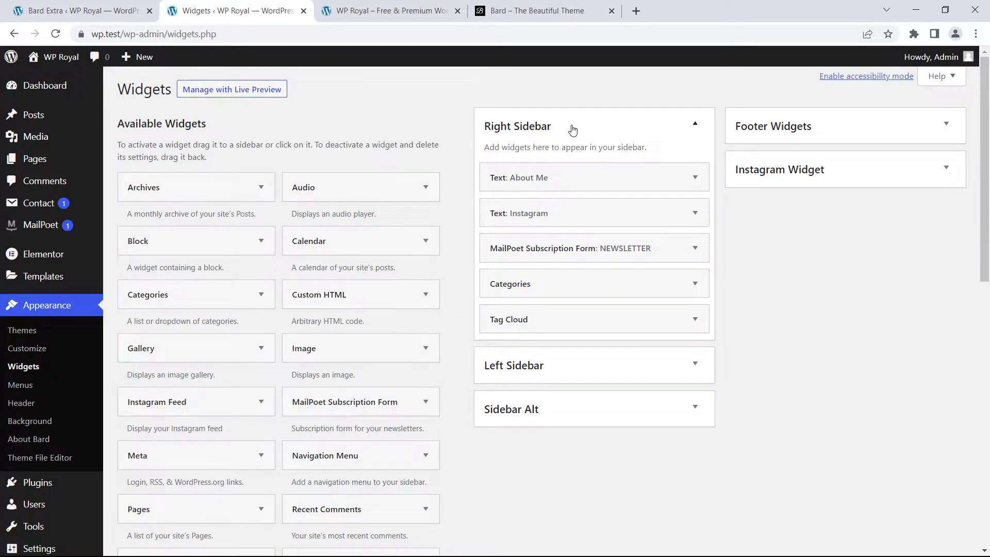
left_click(946, 124)
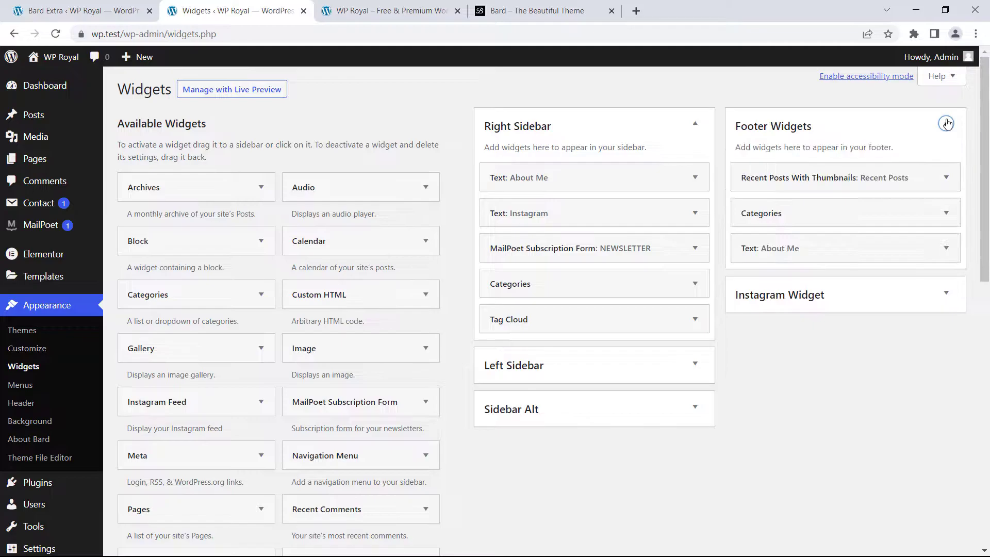
left_click(946, 123)
left_click(945, 168)
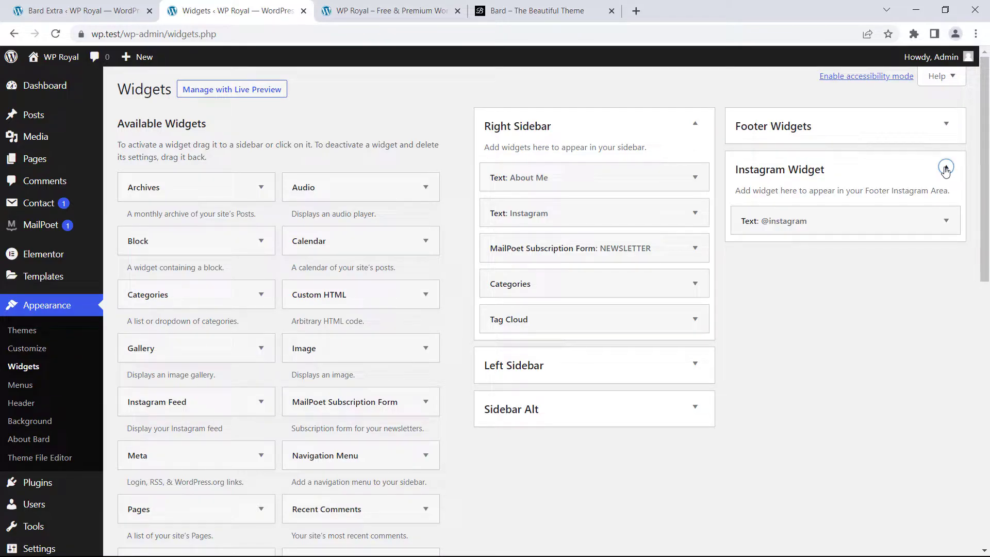
left_click(946, 168)
left_click(389, 15)
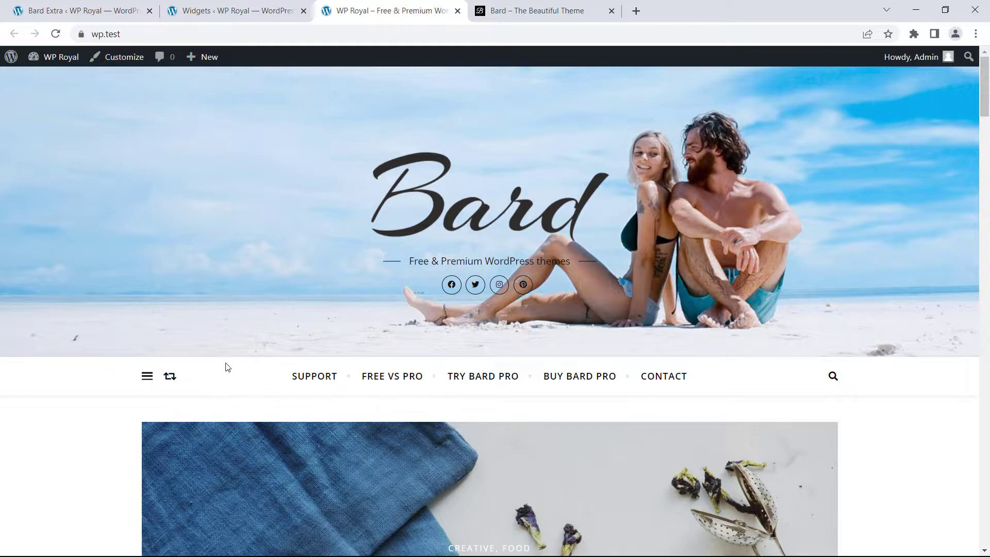
left_click(123, 61)
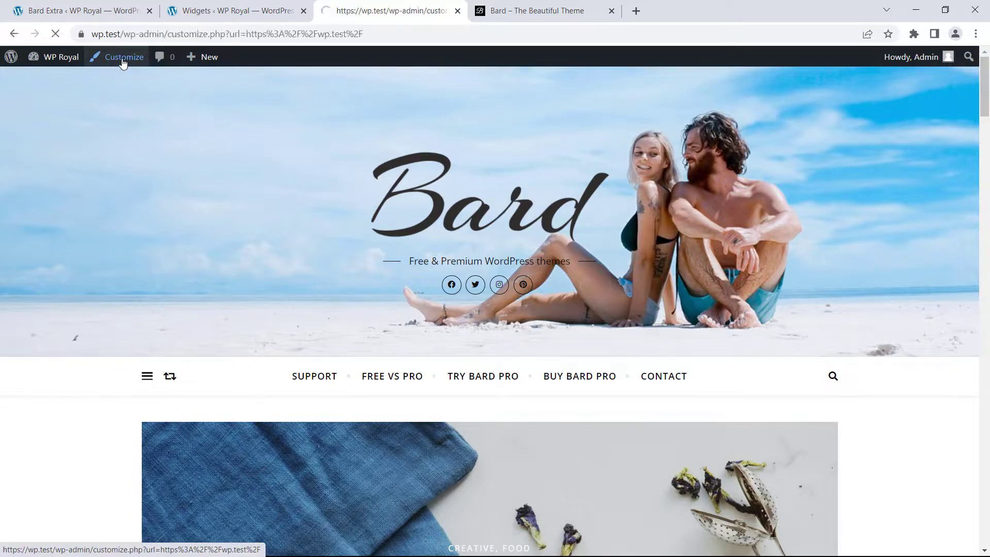
scroll(574, 332, "down", 10)
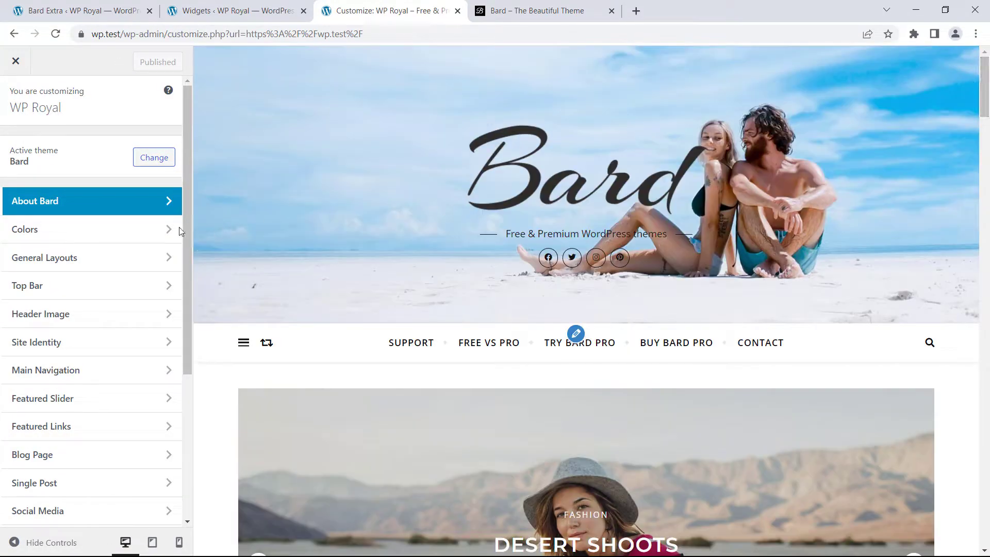
left_click(77, 229)
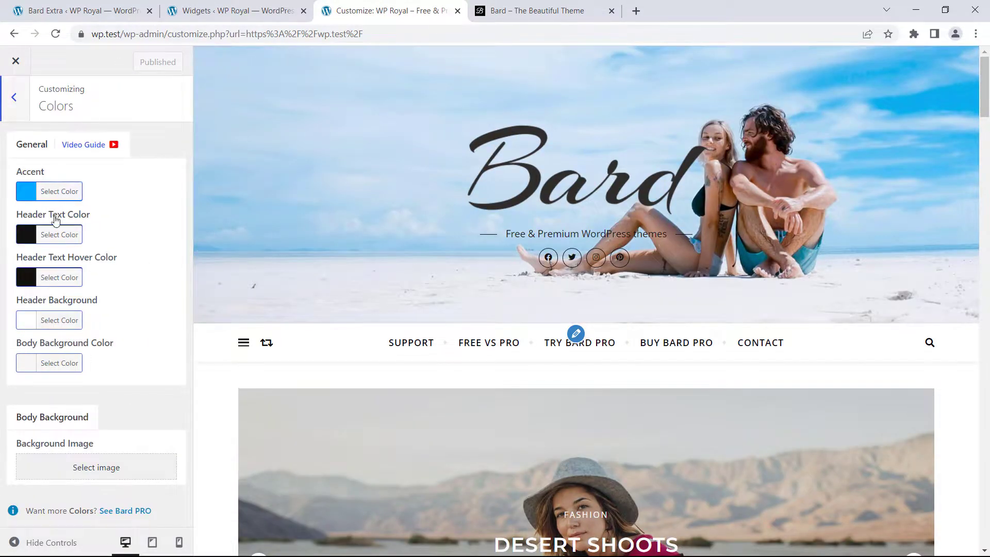
left_click(16, 103)
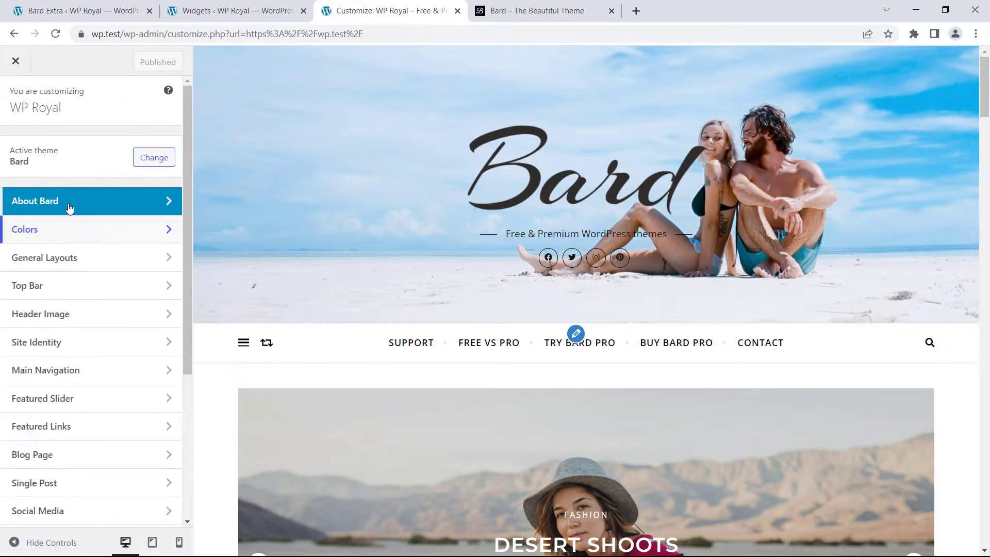
left_click(72, 259)
scroll(66, 221, "down", 3)
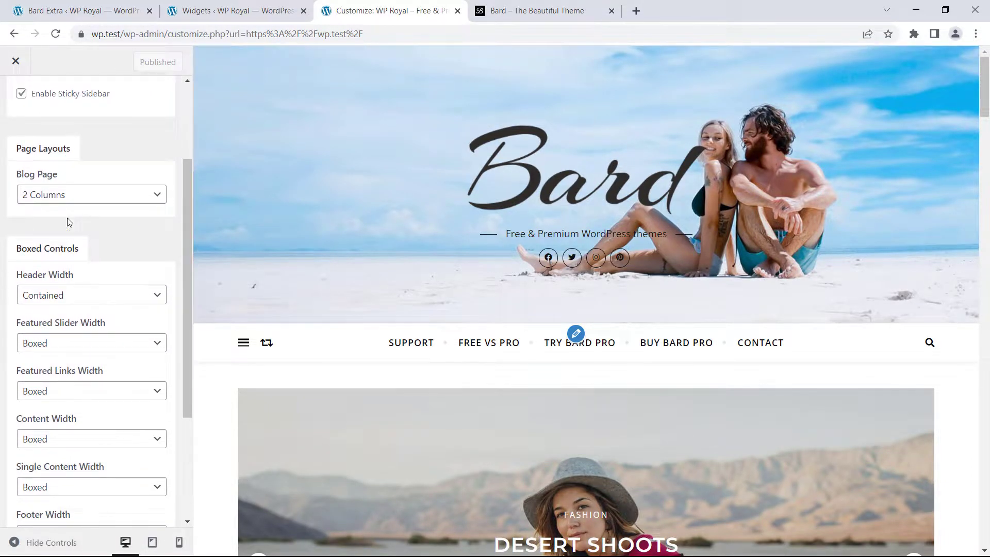
scroll(65, 217, "up", 3)
left_click(22, 109)
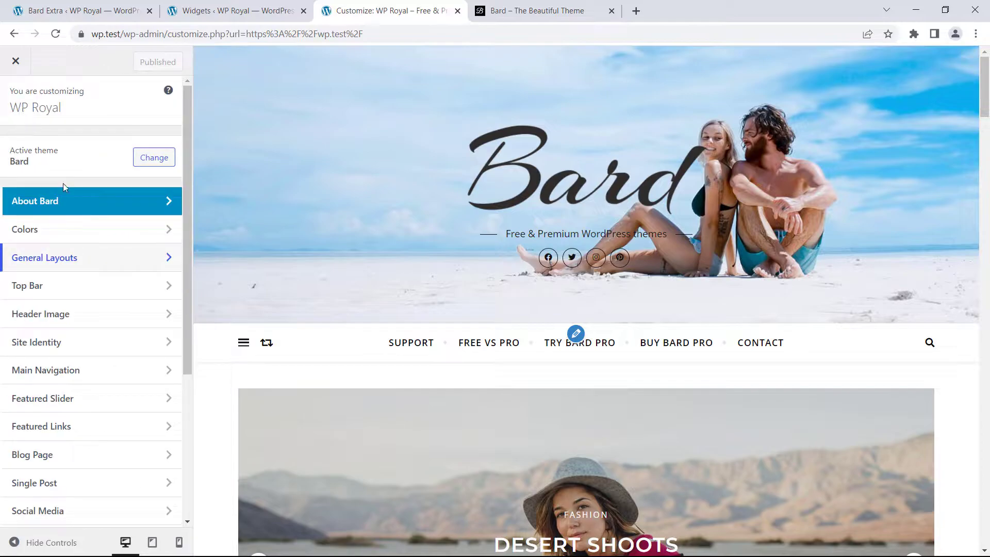
left_click(84, 341)
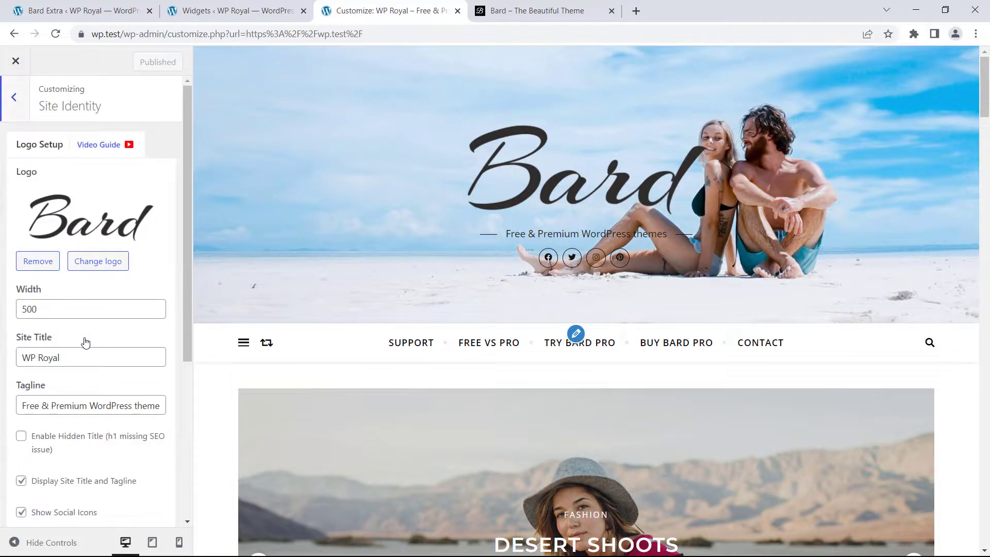
scroll(76, 256, "down", 4)
scroll(76, 256, "up", 4)
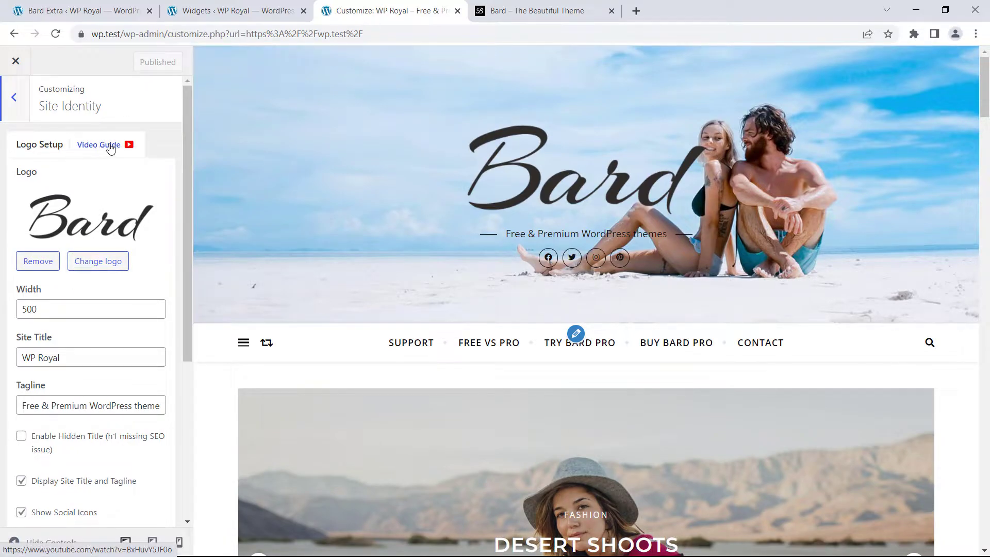
Close the customizer, scan the front page's posts and footer, then return to admin Widgets
left_click(15, 61)
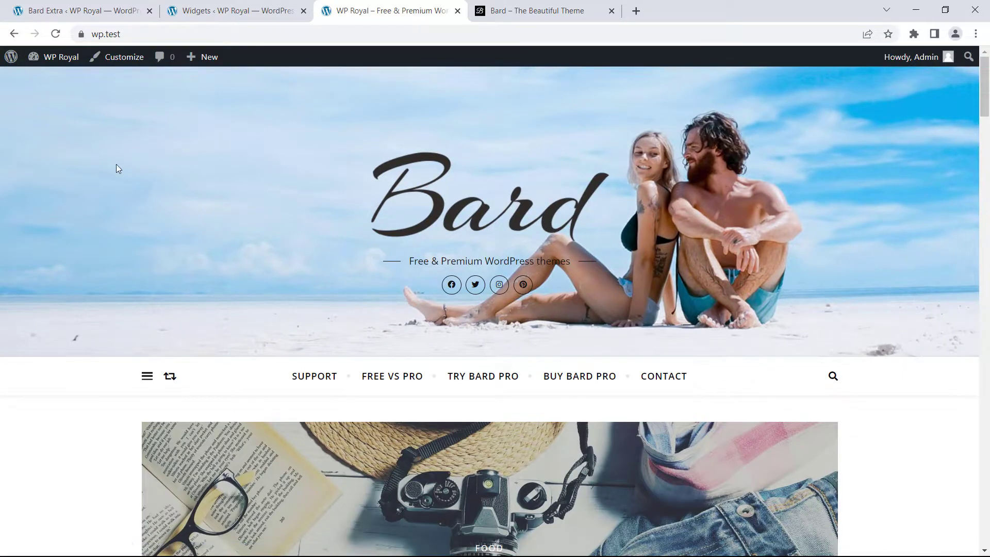
left_click(985, 212)
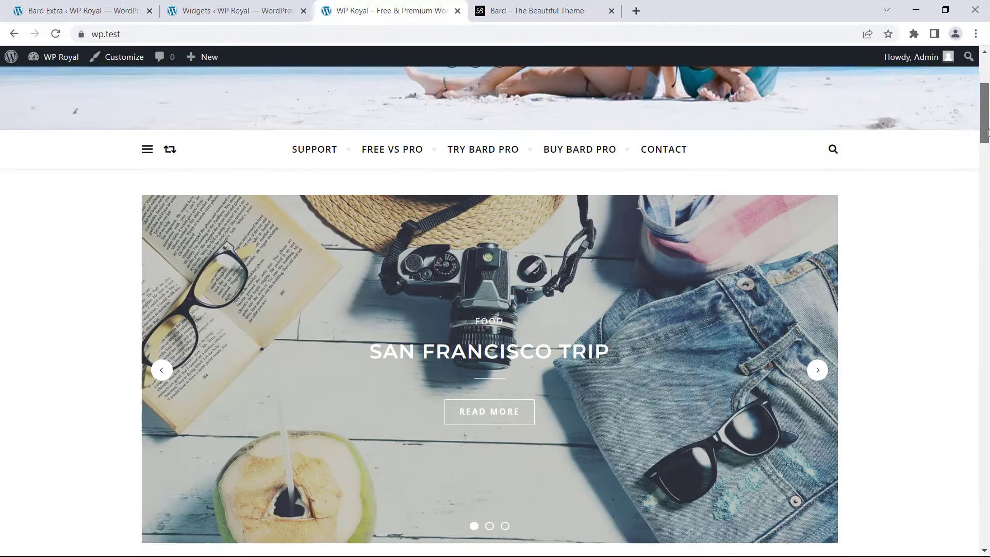
scroll(490, 335, "down", 20)
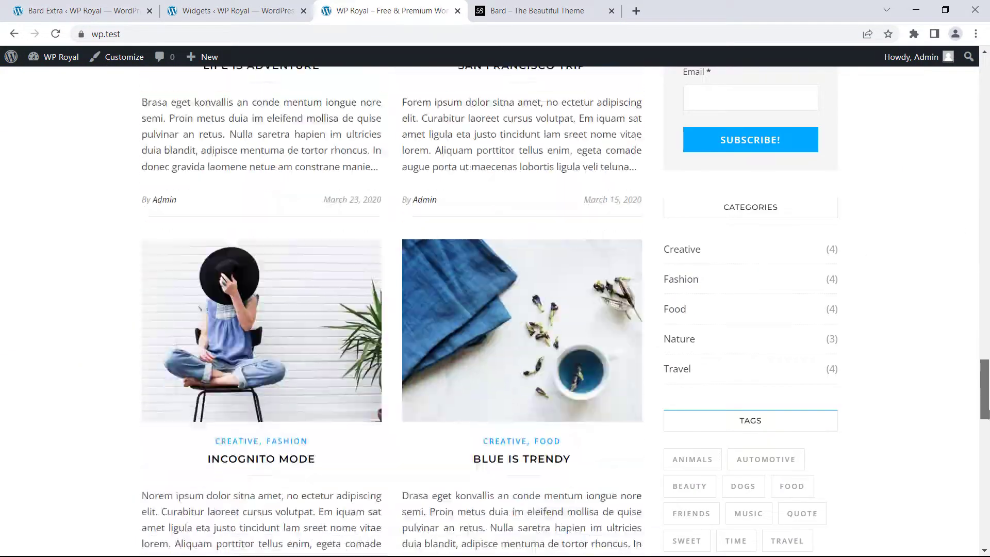
scroll(971, 482, "up", 20)
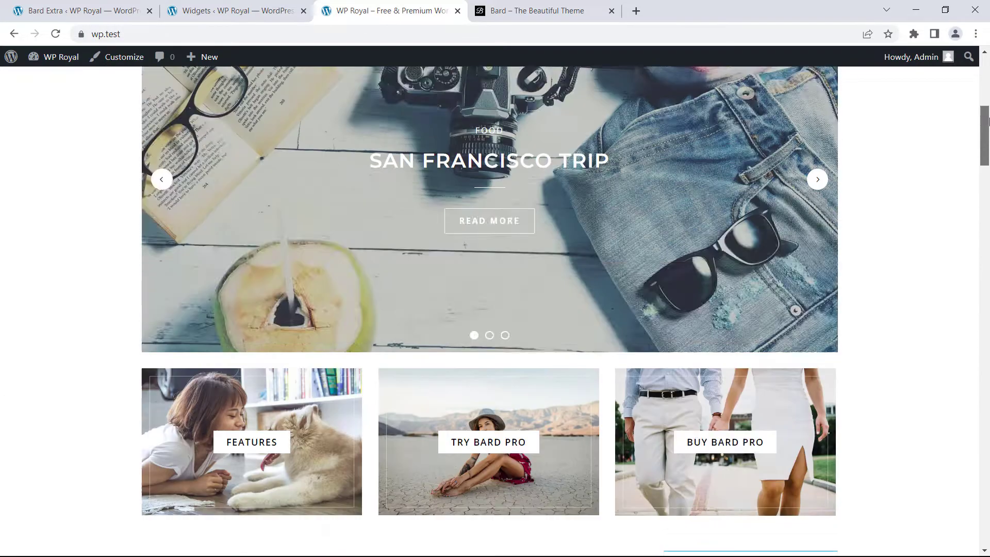
left_click(273, 17)
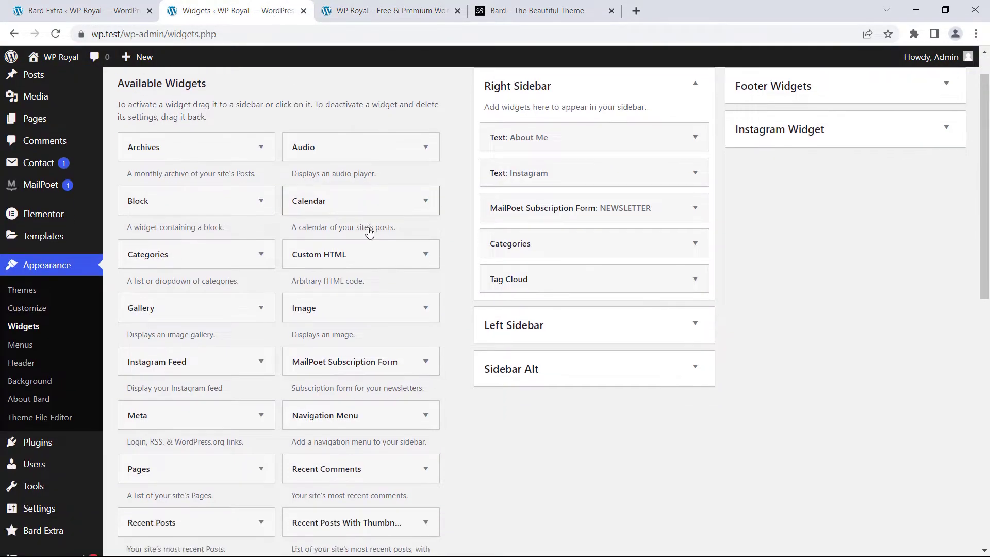
scroll(368, 247, "down", 7)
Start a new Smash Balloon feed and authorize the Instagram account as its source
left_click(72, 517)
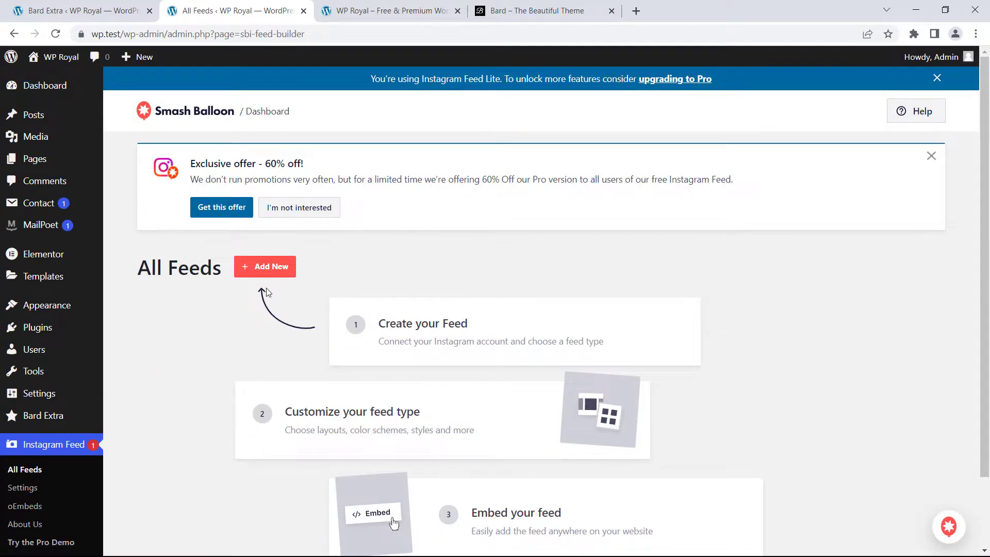
left_click(267, 267)
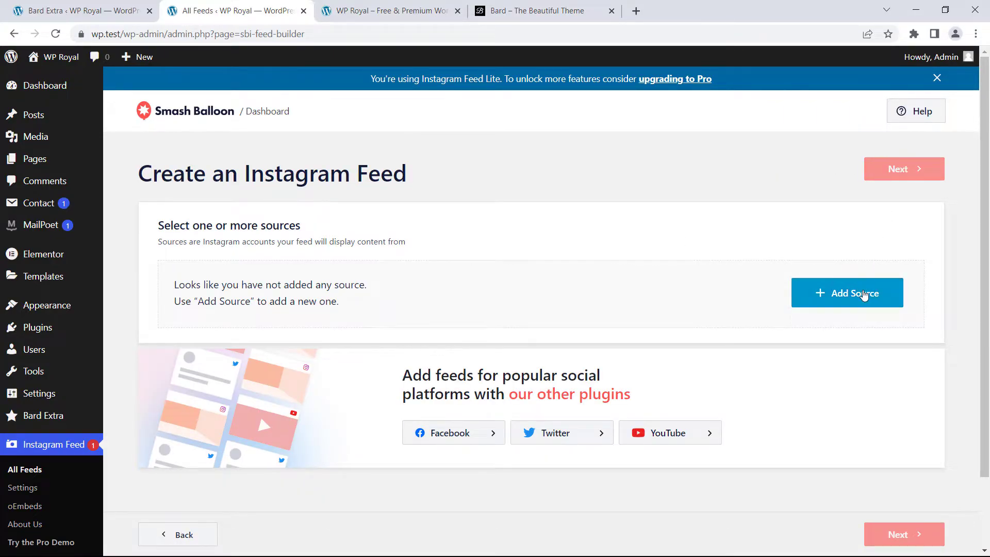
left_click(863, 293)
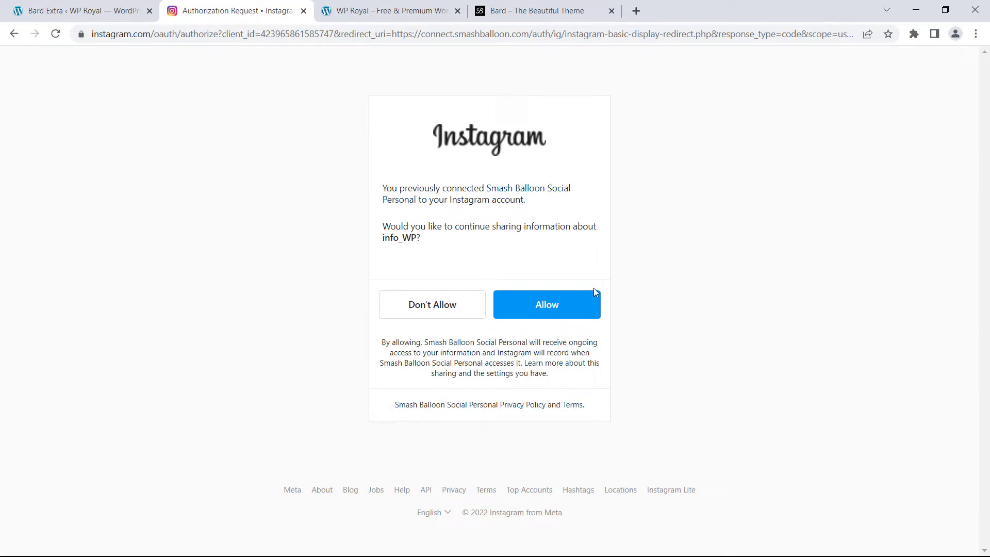
left_click(586, 305)
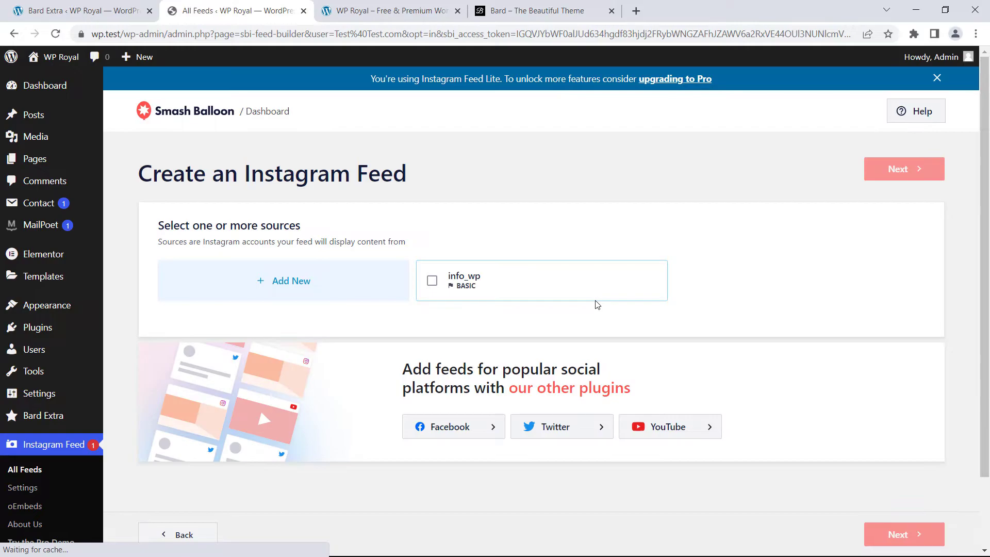
Select the connected Instagram account, continue past the embed tour, and save the feed
left_click(432, 282)
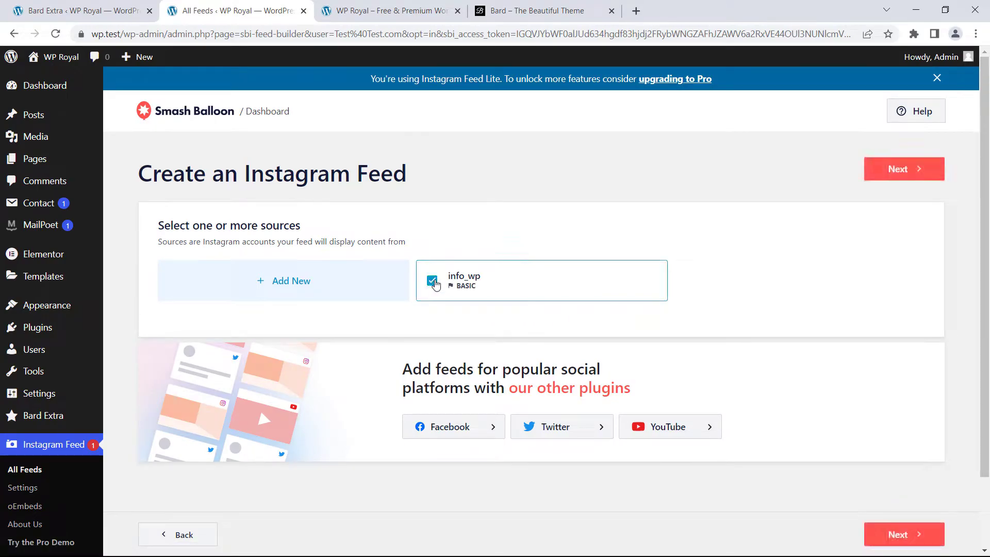
left_click(895, 169)
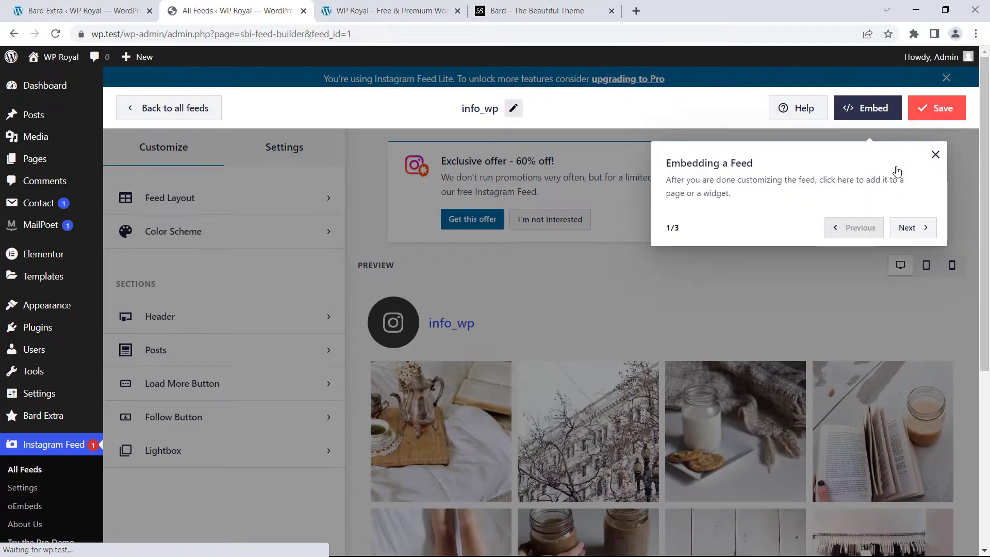
left_click(934, 156)
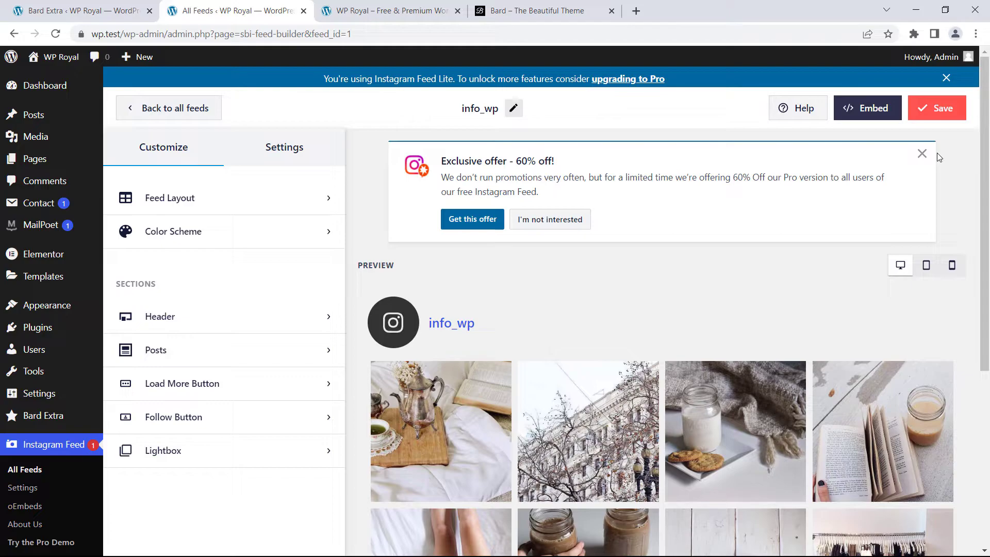
left_click(941, 110)
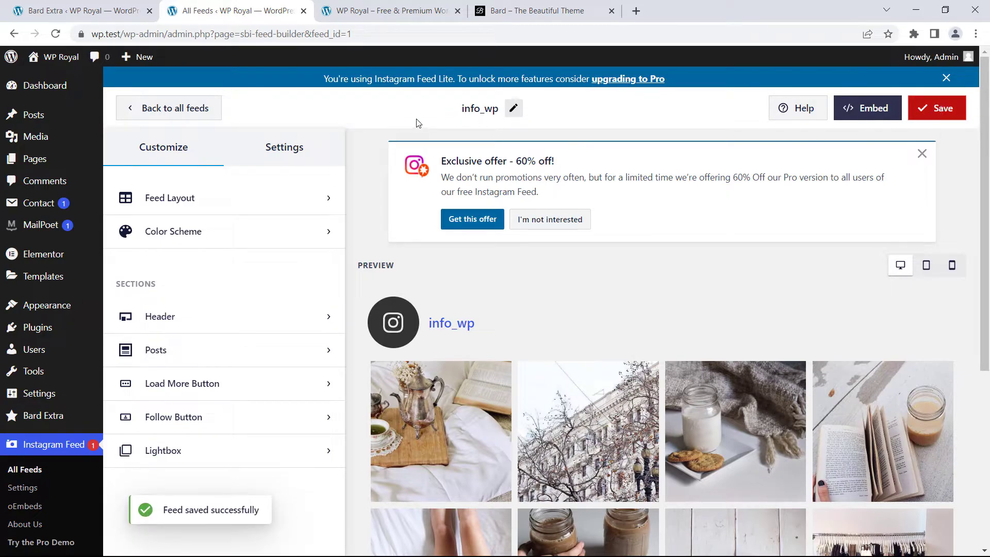
left_click(385, 11)
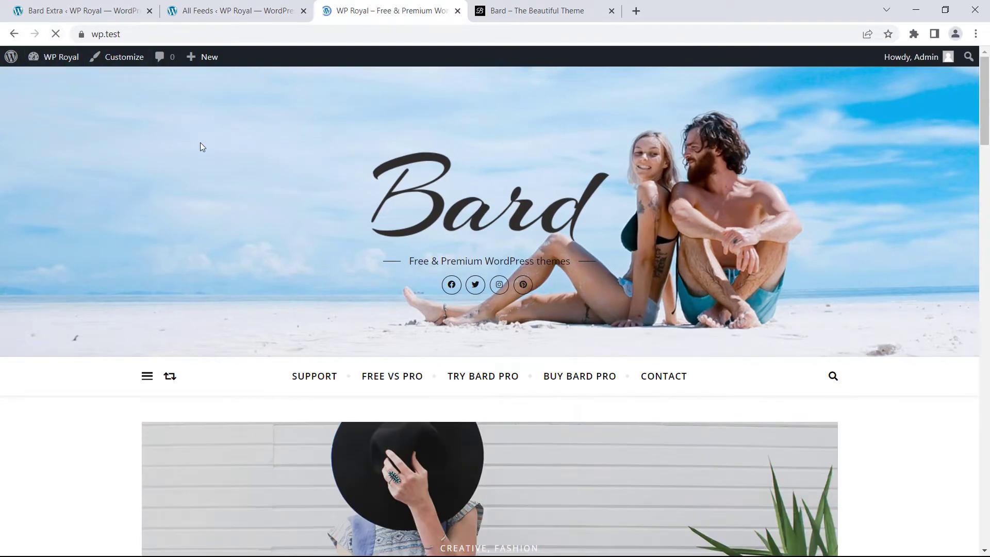
left_click_drag(985, 86, 985, 213)
scroll(713, 359, "down", 20)
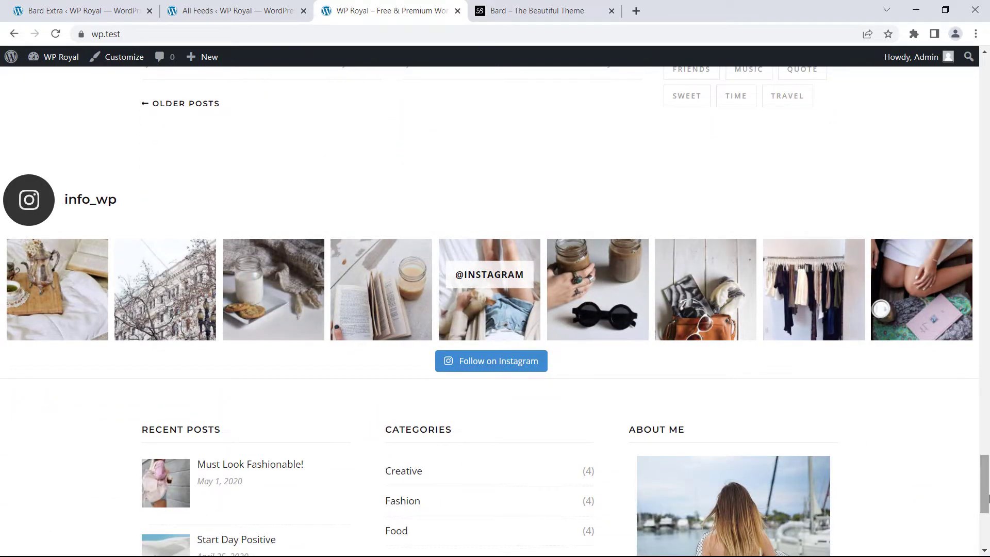
scroll(583, 314, "up", 20)
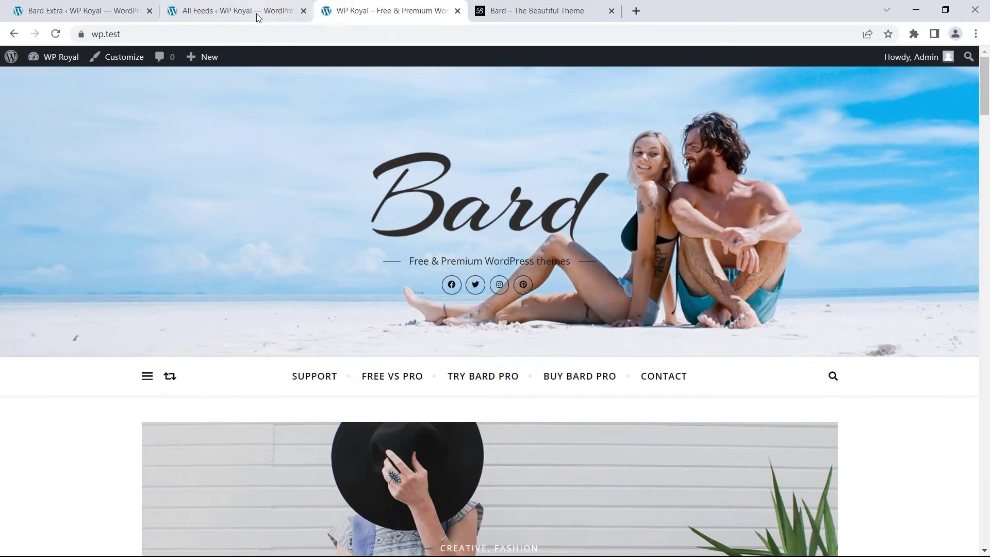
left_click(254, 14)
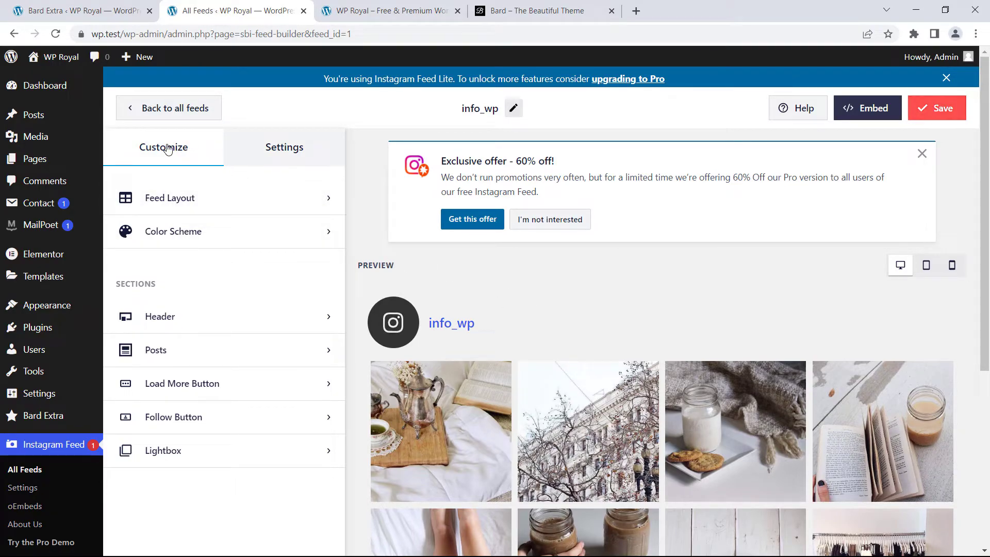
Turn off the Instagram feed's header
left_click(199, 315)
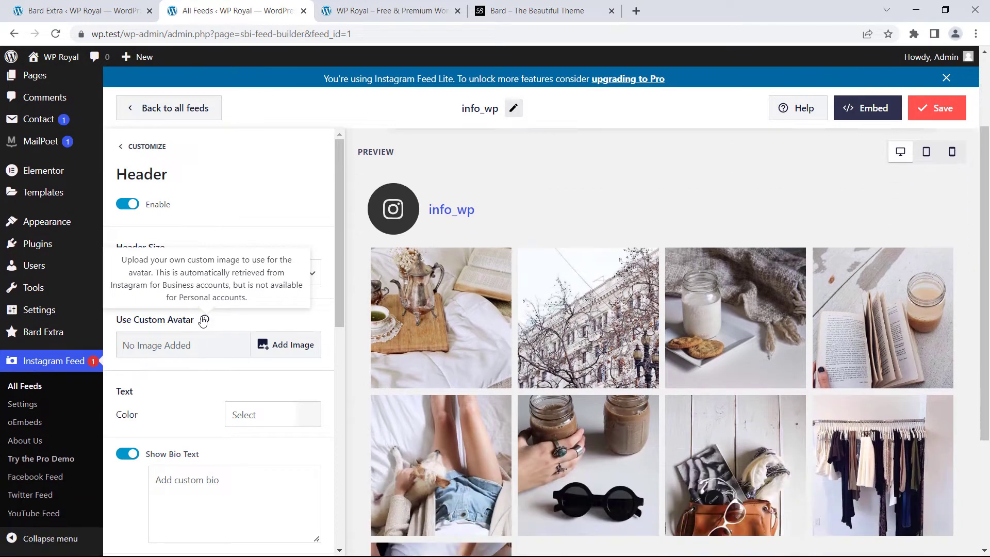
left_click(124, 204)
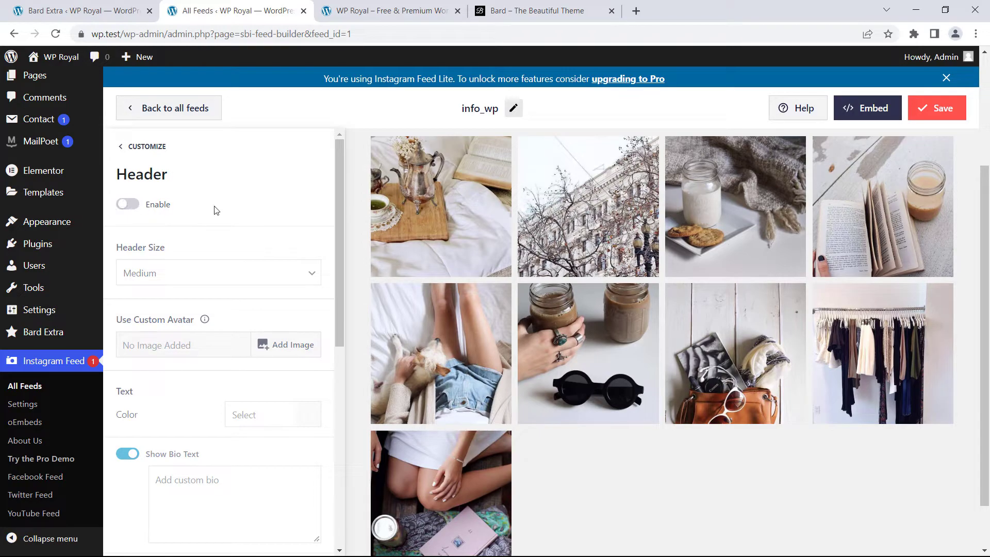
left_click(145, 146)
scroll(579, 402, "down", 1)
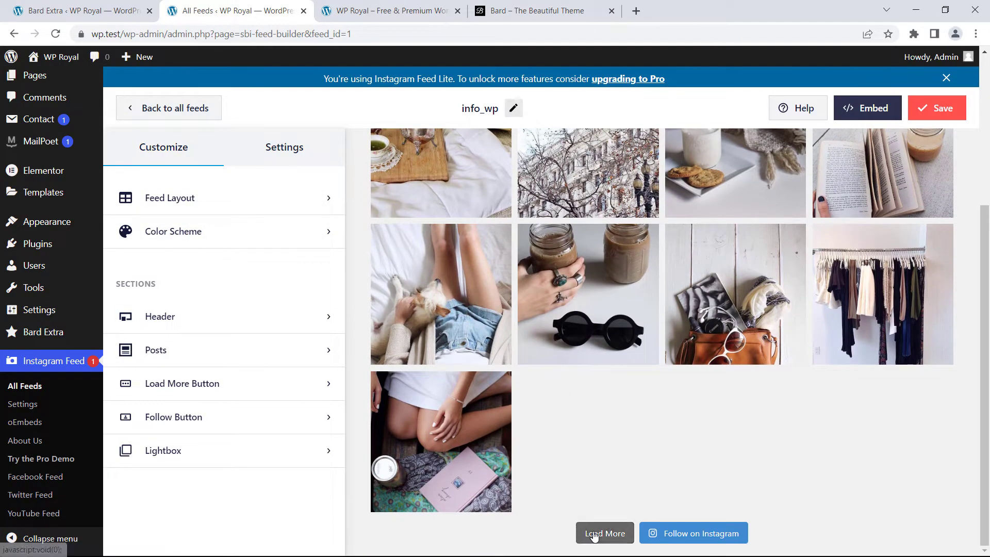
Disable the Load More button, save the feed, and view the live Bard site
left_click(277, 383)
left_click(129, 219)
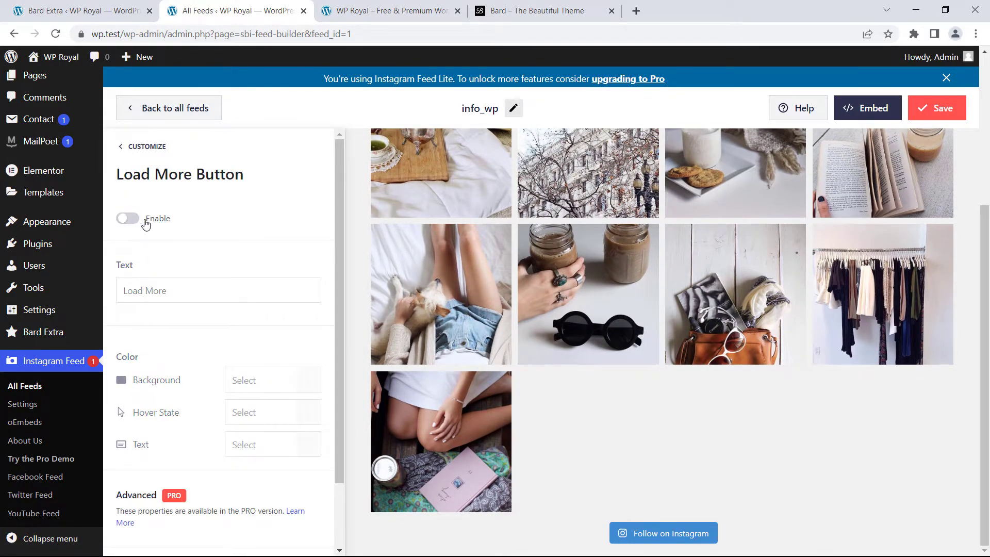
left_click(937, 107)
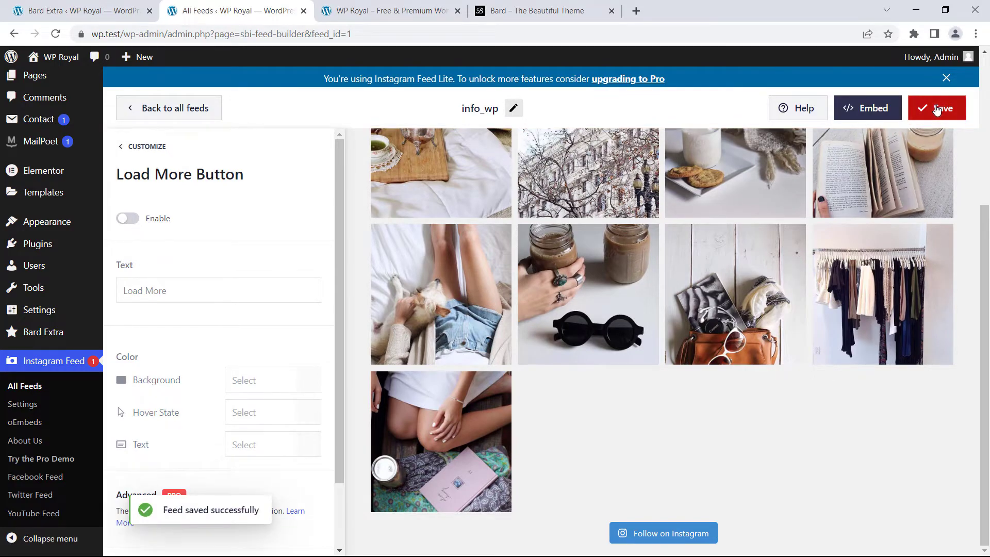
left_click(404, 11)
Reload the site to view the feed, then copy the [instagram-feed feed=1] shortcode from the Embed dialog
key("F5")
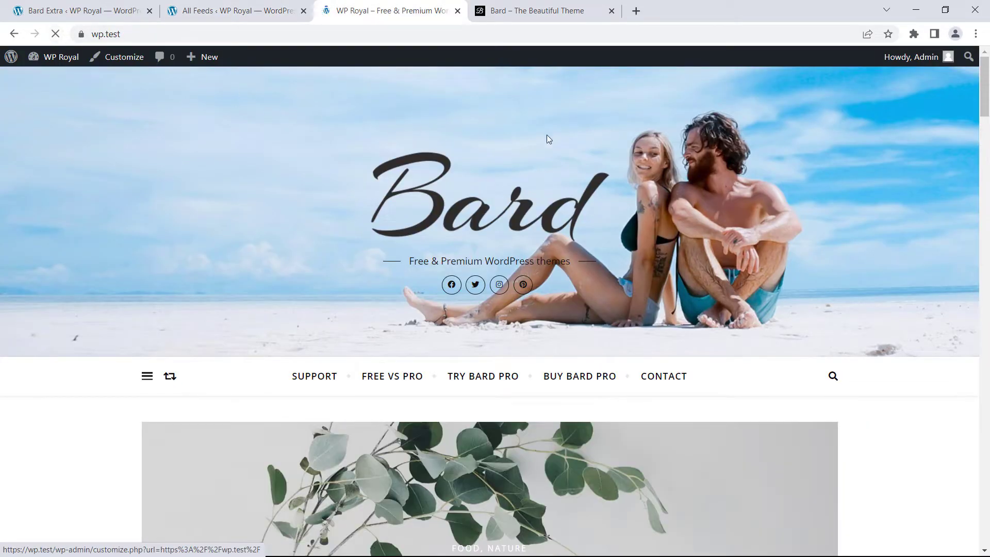
mouse_move(985, 96)
left_mouse_down()
mouse_move(986, 490)
mouse_move(985, 83)
left_mouse_up()
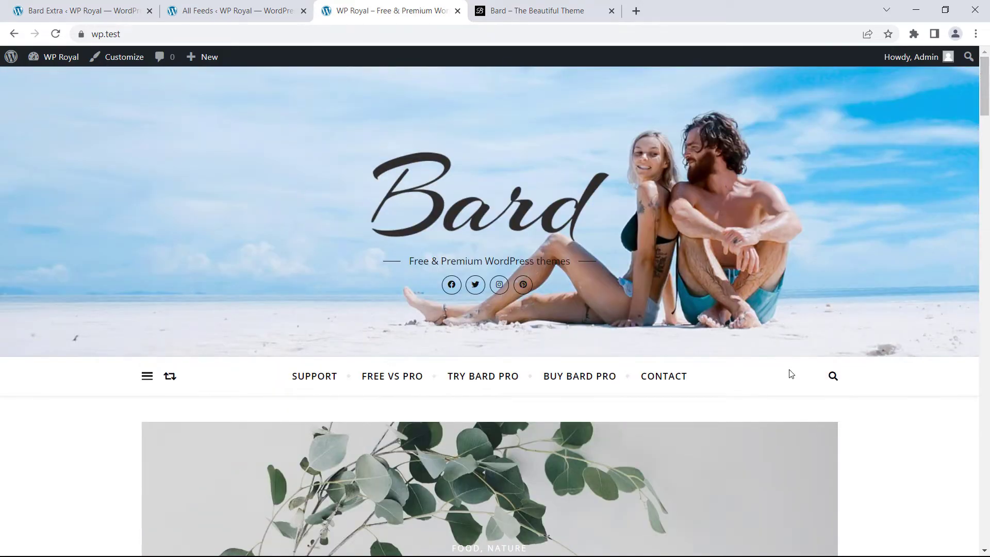
left_click(256, 17)
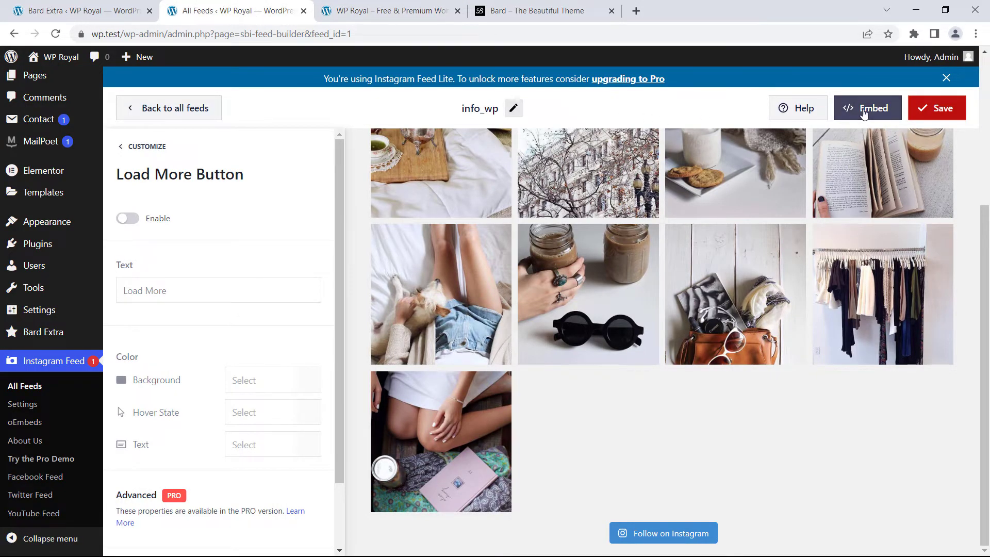
left_click(861, 109)
left_click(558, 264)
left_click(809, 260)
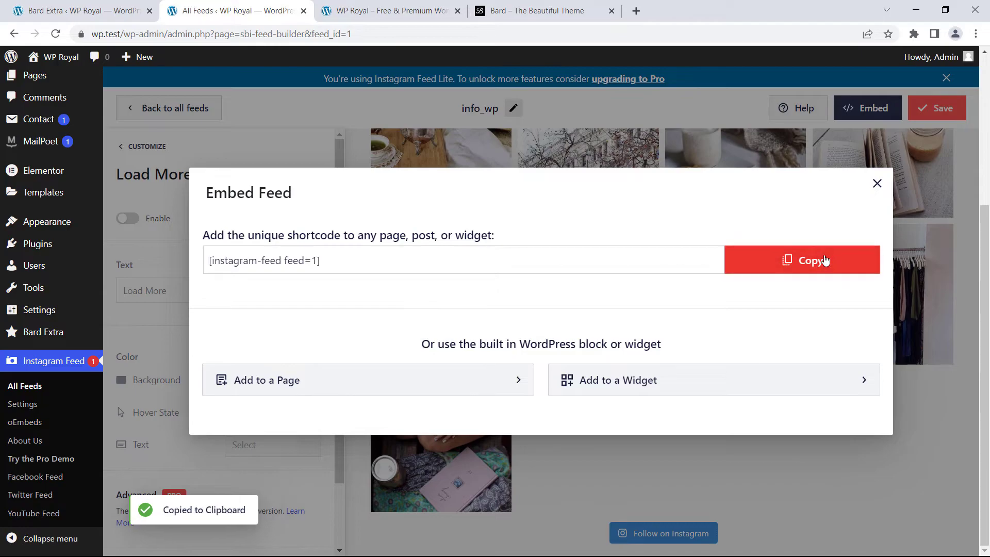
left_click(877, 184)
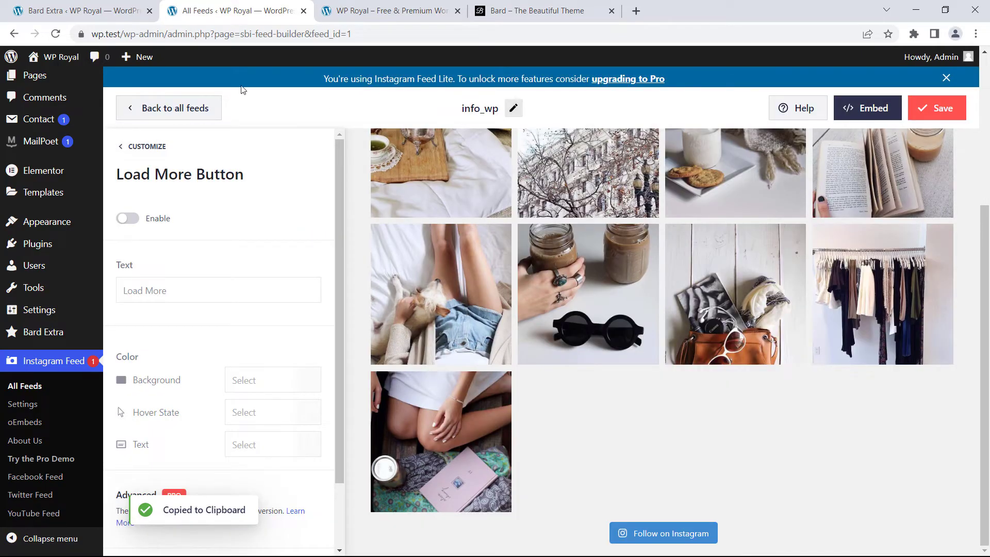
Open the Appearance > Widgets page and scroll through the widget areas
mouse_move(70, 232)
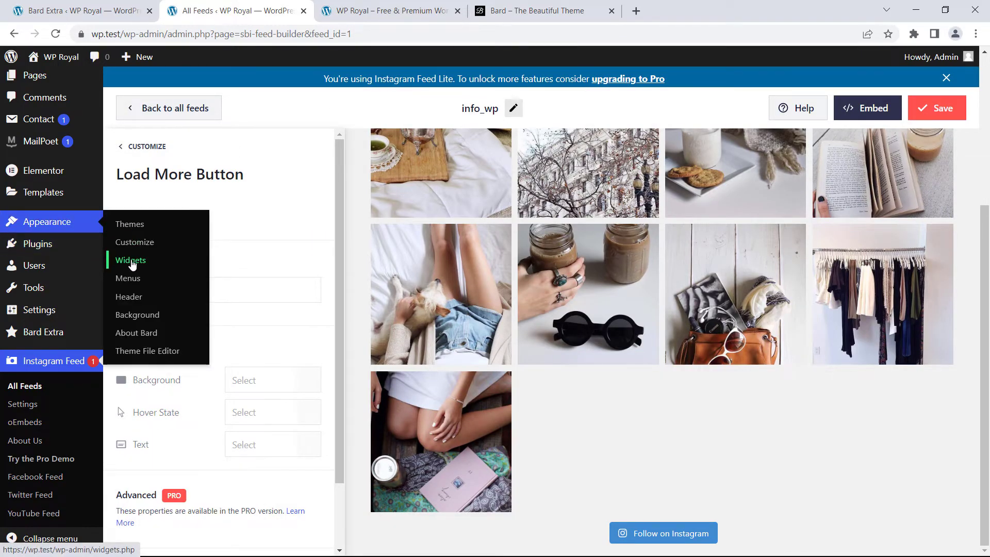
left_click(130, 259)
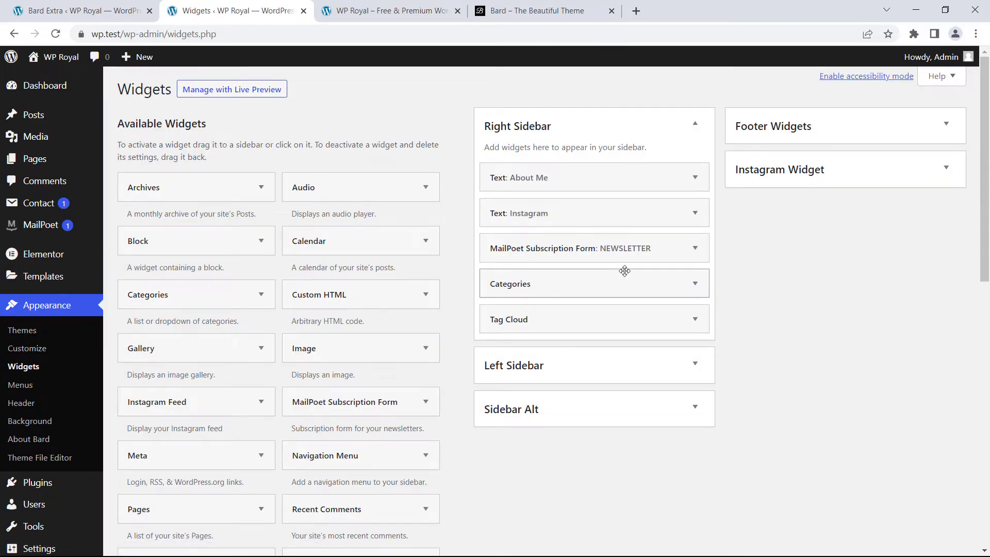
scroll(625, 267, "down", 1)
scroll(670, 257, "up", 1)
Expand and collapse the Instagram Widget area and the Right Sidebar's Text: Instagram widget
left_click(947, 168)
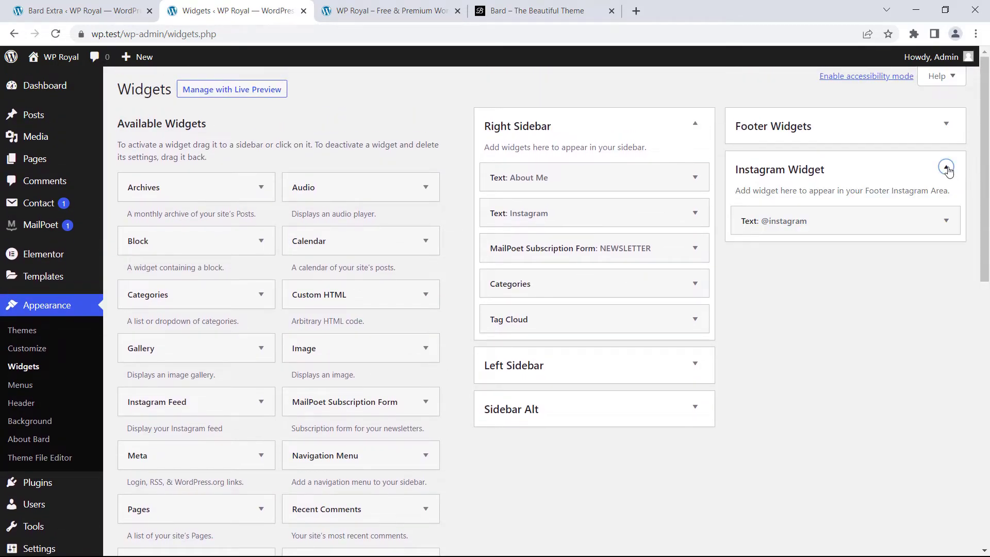
left_click(947, 168)
left_click(695, 212)
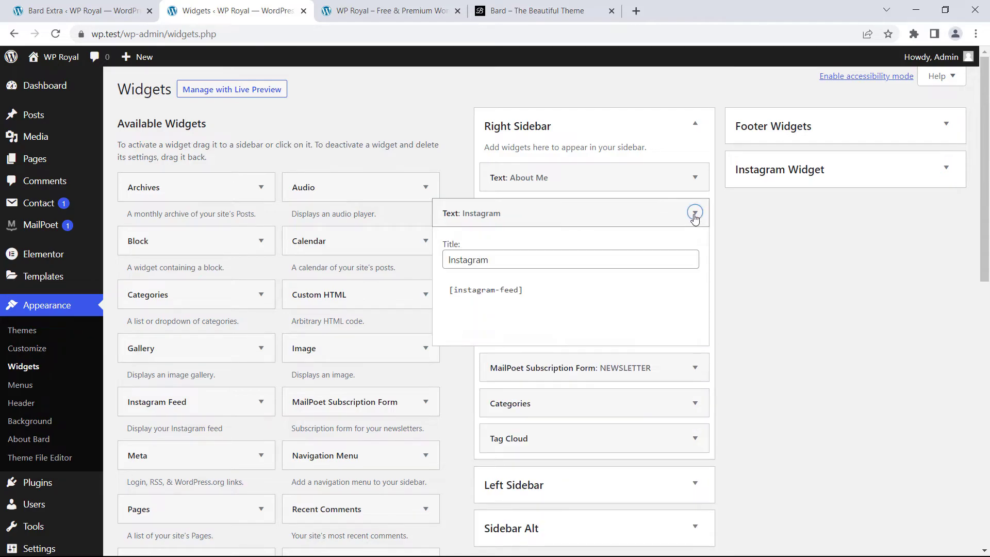
left_click(694, 212)
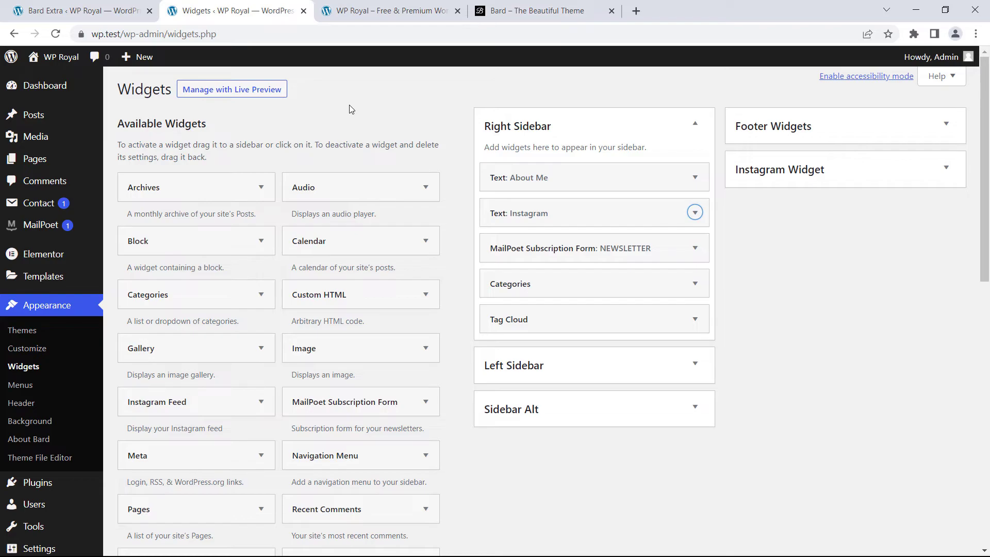
left_click(32, 439)
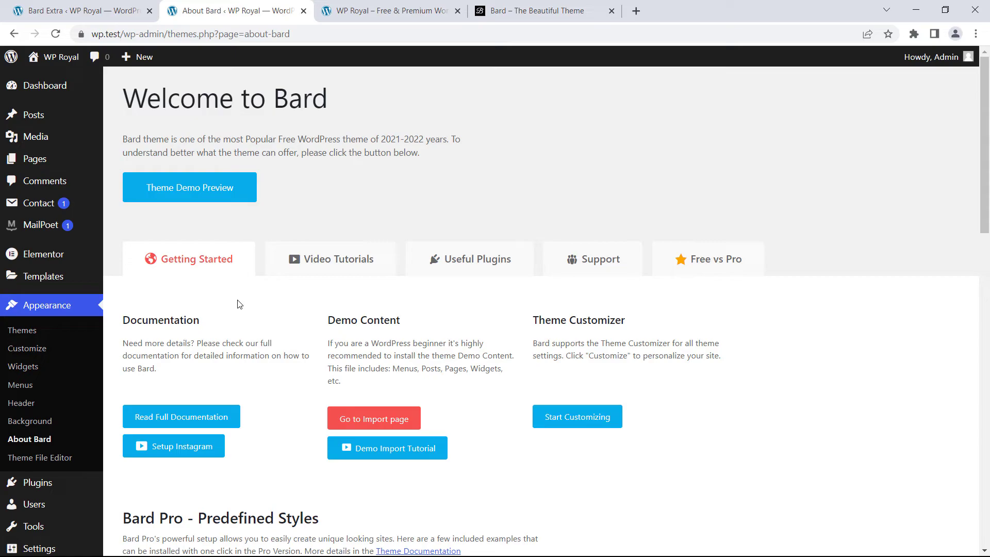
Browse the Video Tutorials, Useful Plugins, Support and Free vs Pro tabs of the Bard welcome page
left_click(331, 261)
scroll(325, 305, "down", 3)
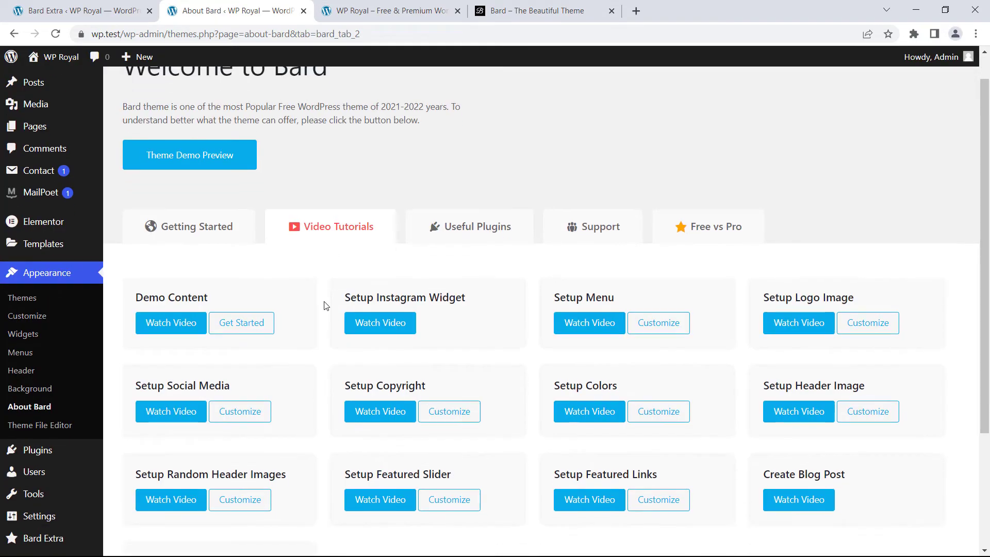
scroll(326, 305, "up", 3)
left_click(463, 260)
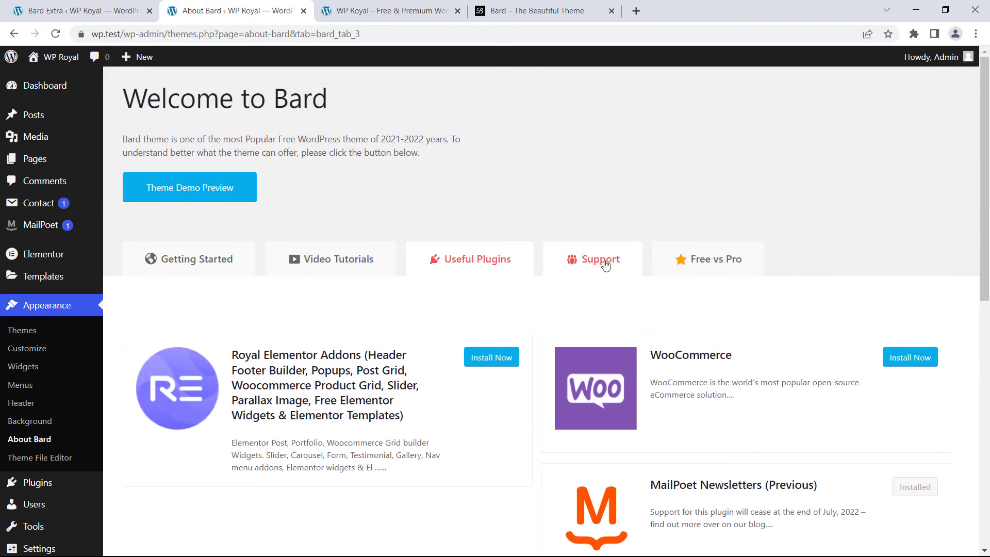
left_click(606, 264)
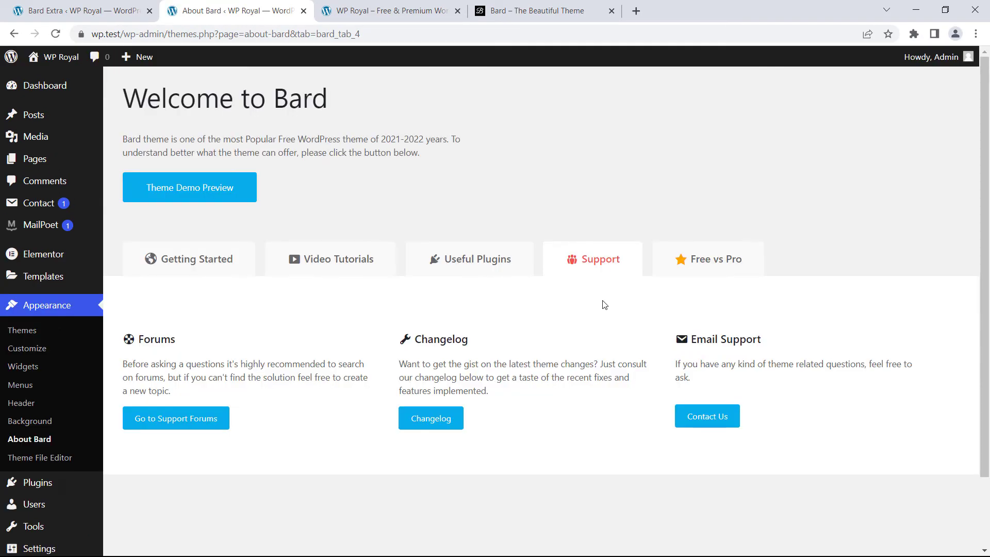
left_click(717, 266)
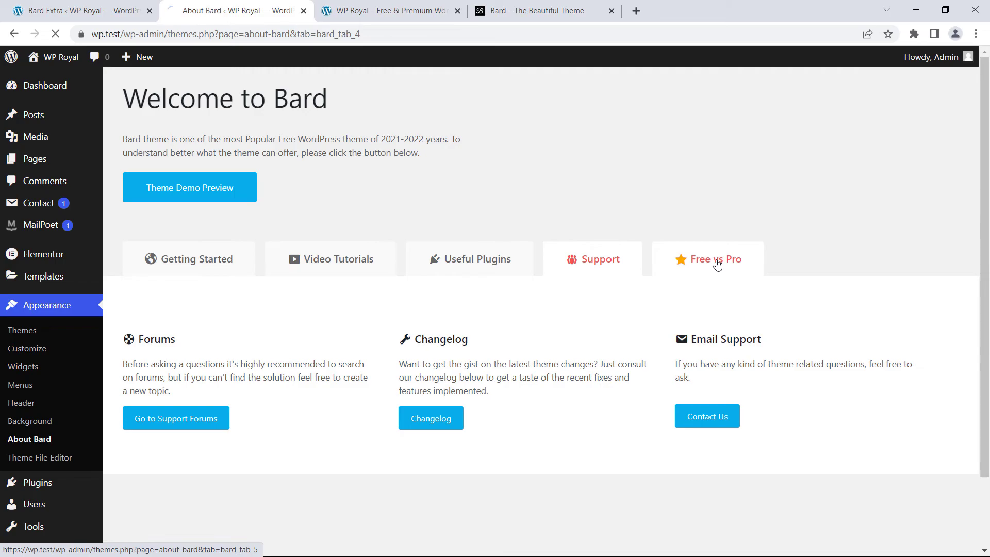
scroll(988, 192, "down", 5)
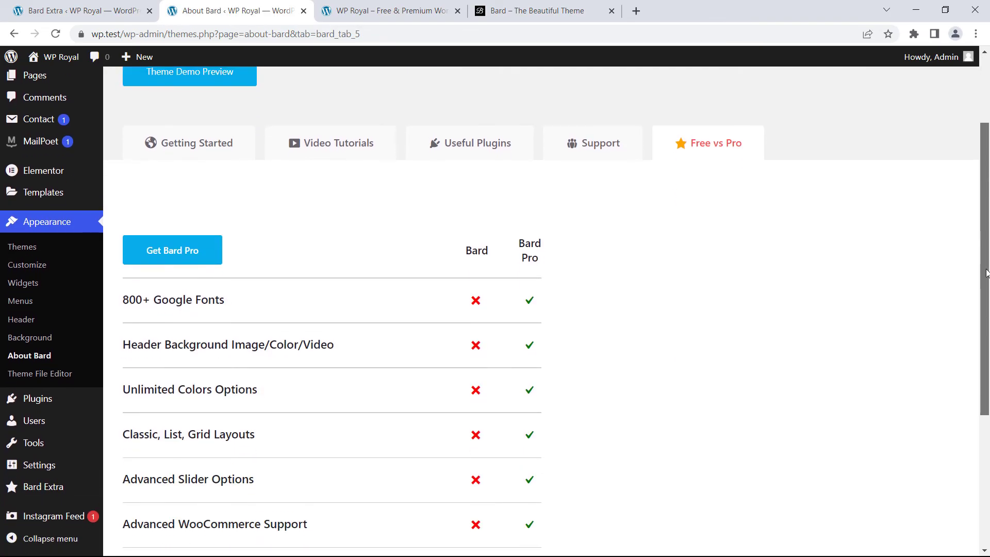
scroll(988, 193, "up", 5)
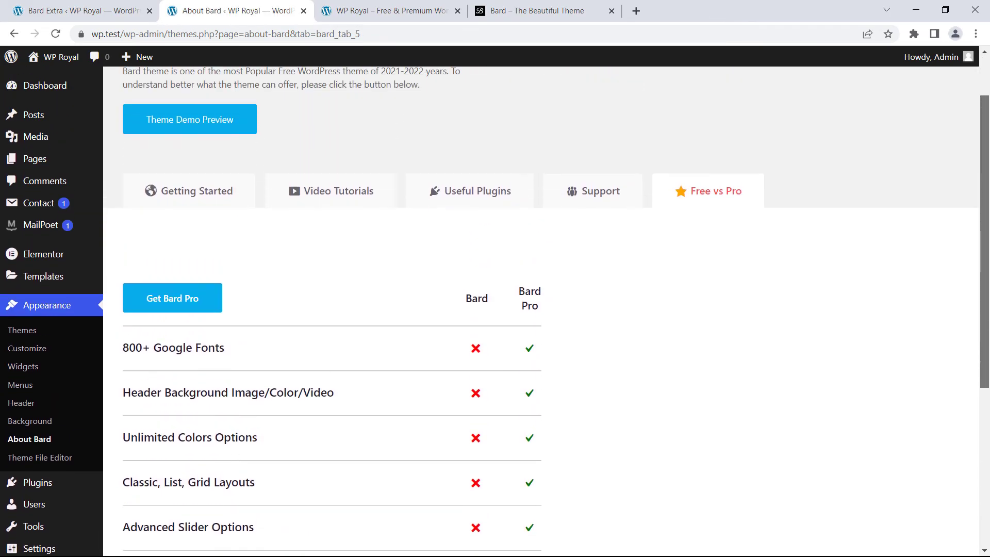